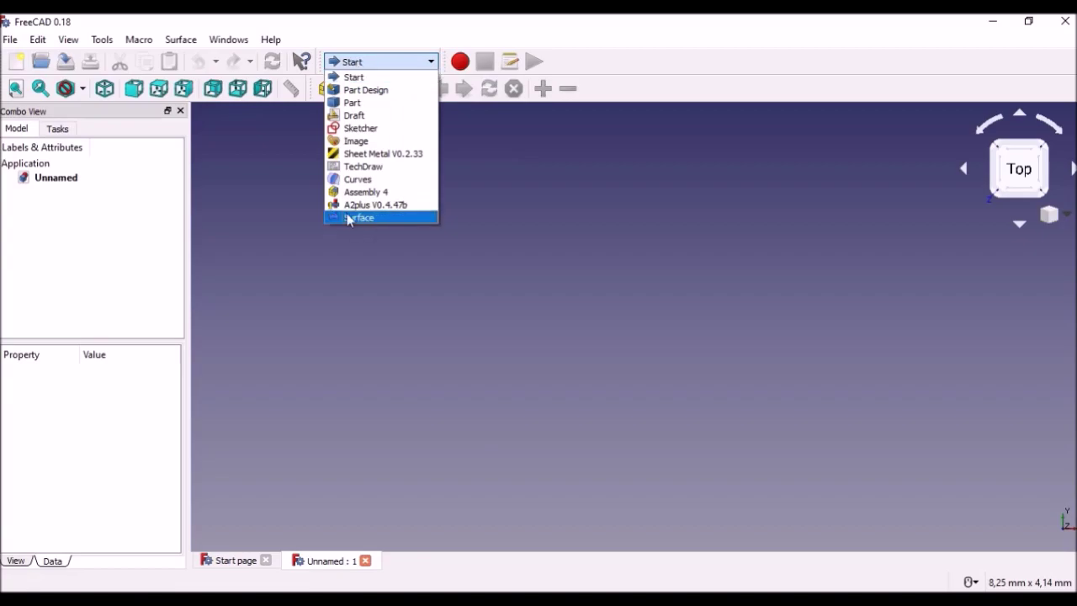
Step: Create a new document and switch to the Draft workbench
left_click(349, 217)
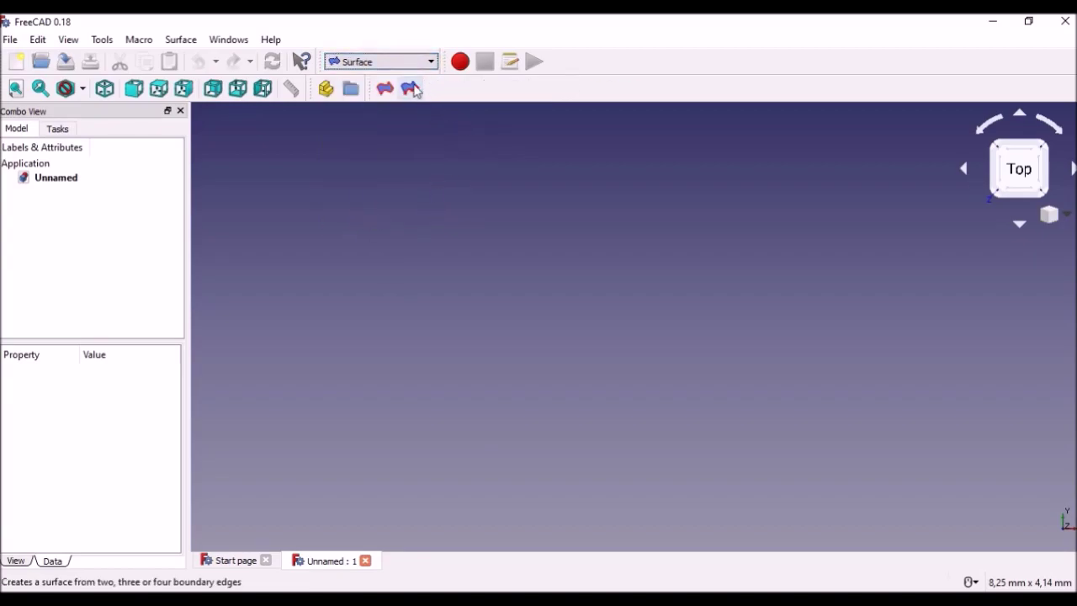
left_click(394, 61)
left_click(375, 117)
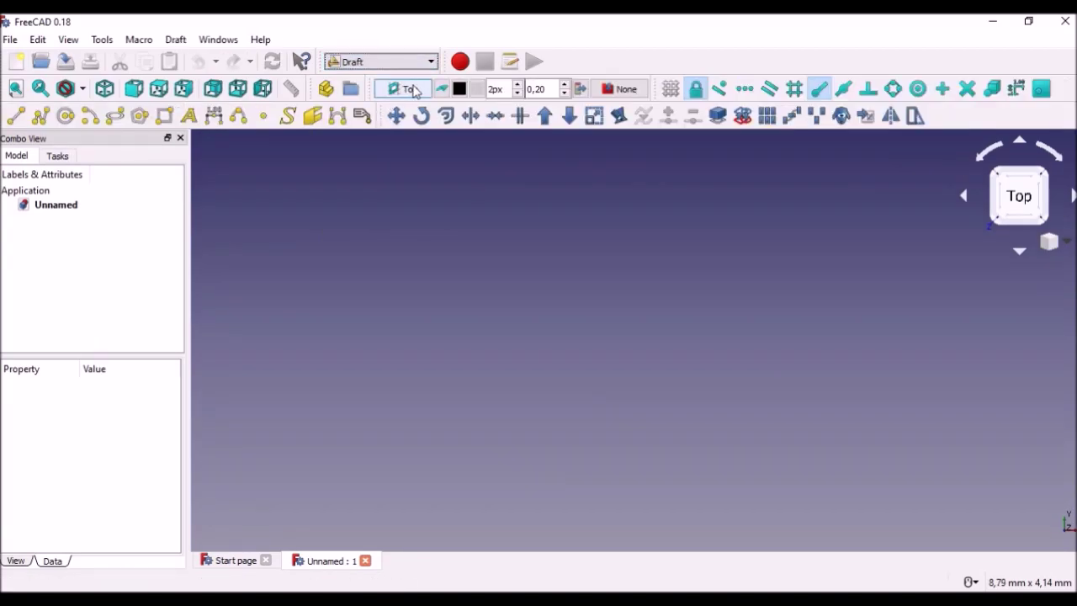
Step: Draw a straight B-spline from the origin along the X axis, 500 mm long
left_click(238, 116)
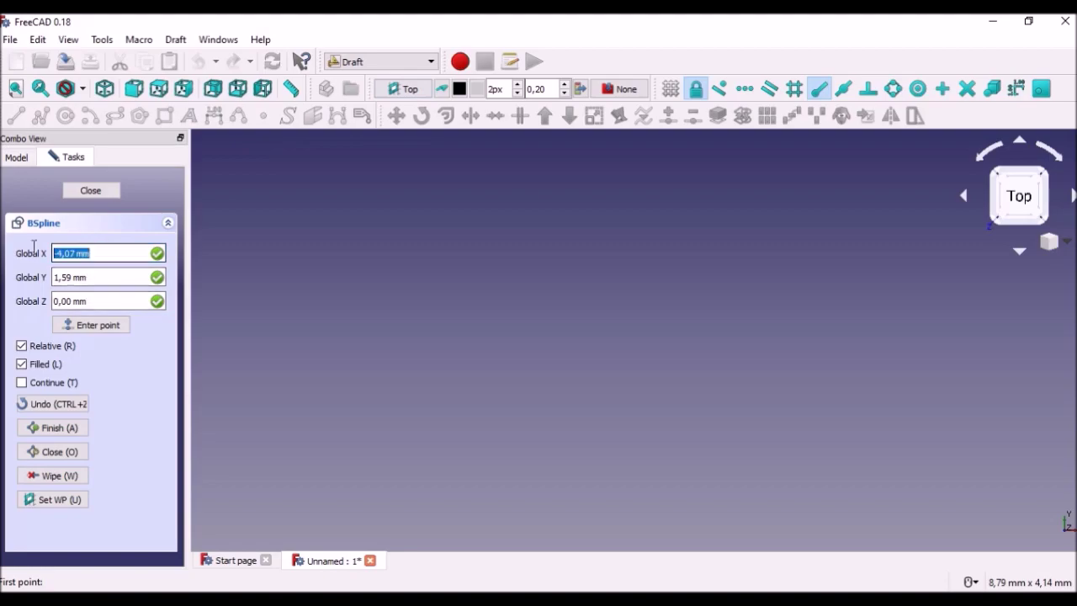
key("Return")
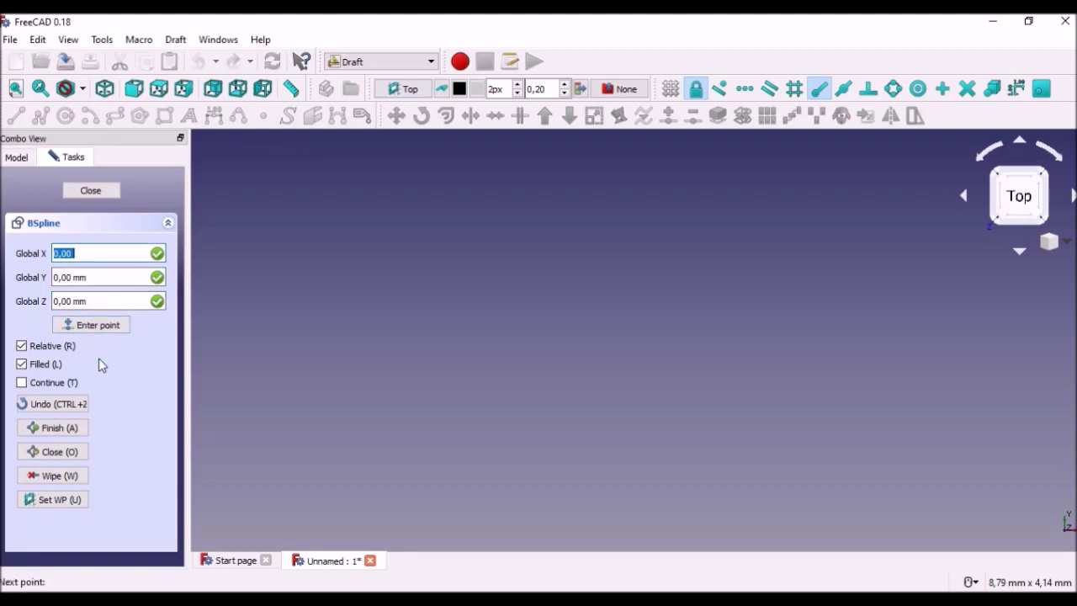
type("100")
key("Tab")
key("Tab")
key("Tab")
key("Return")
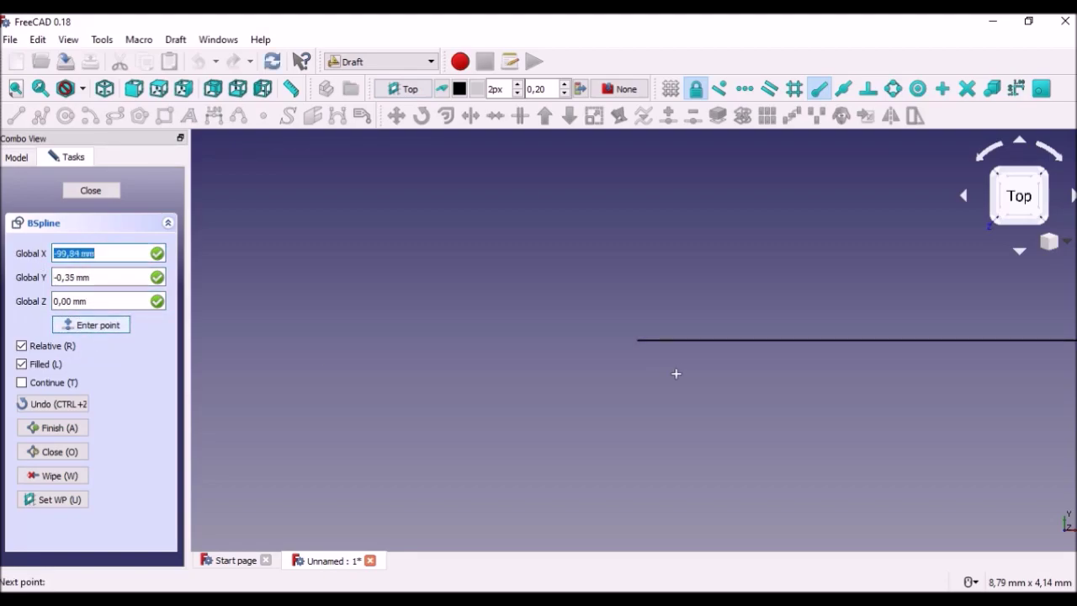
left_click(1041, 222)
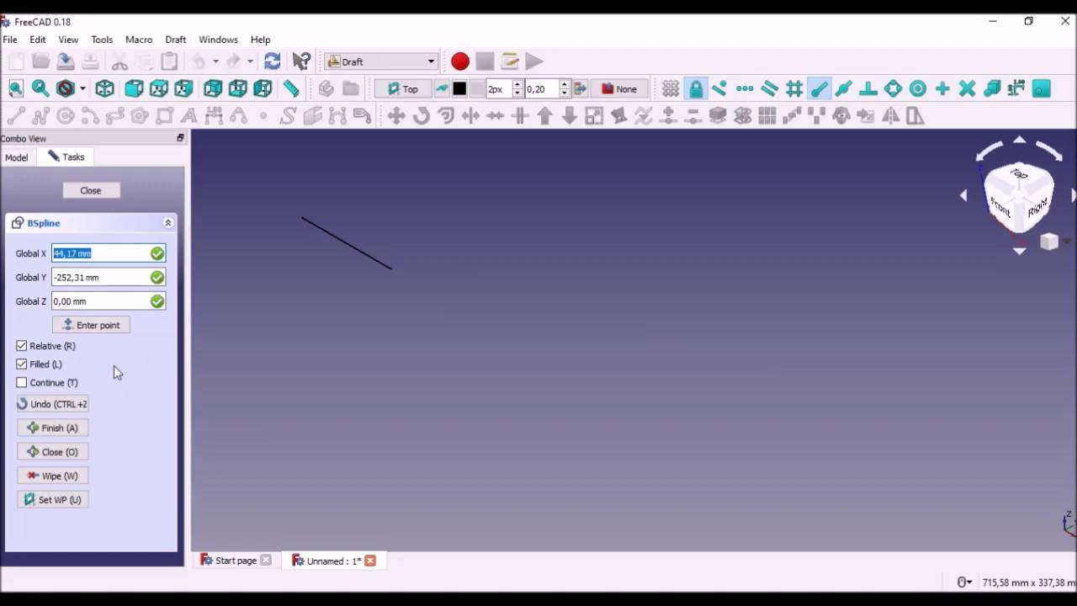
type("100")
key("Tab")
left_click(99, 328)
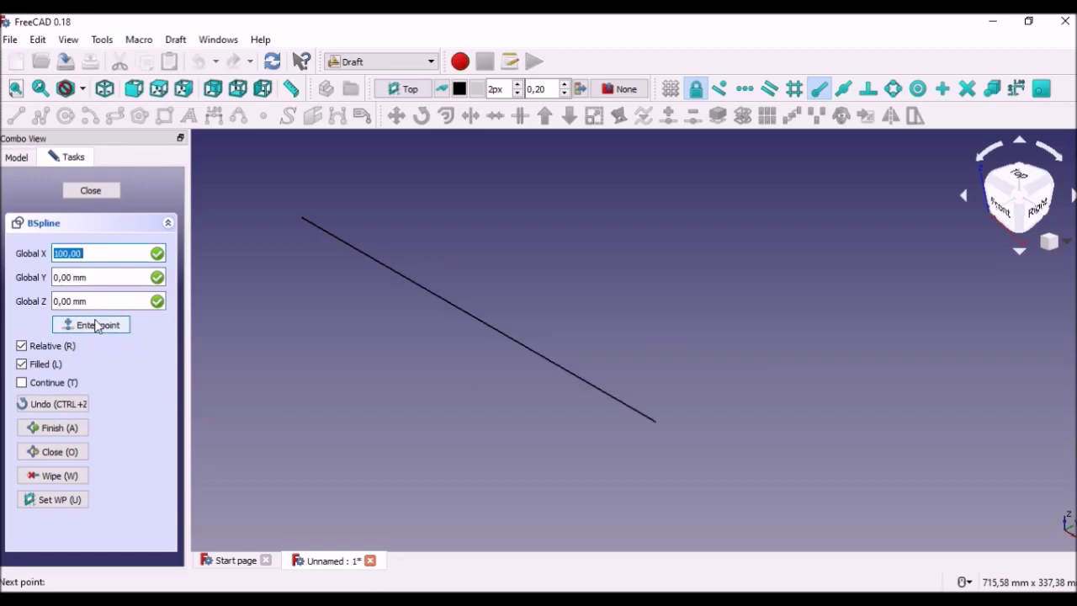
left_click(91, 194)
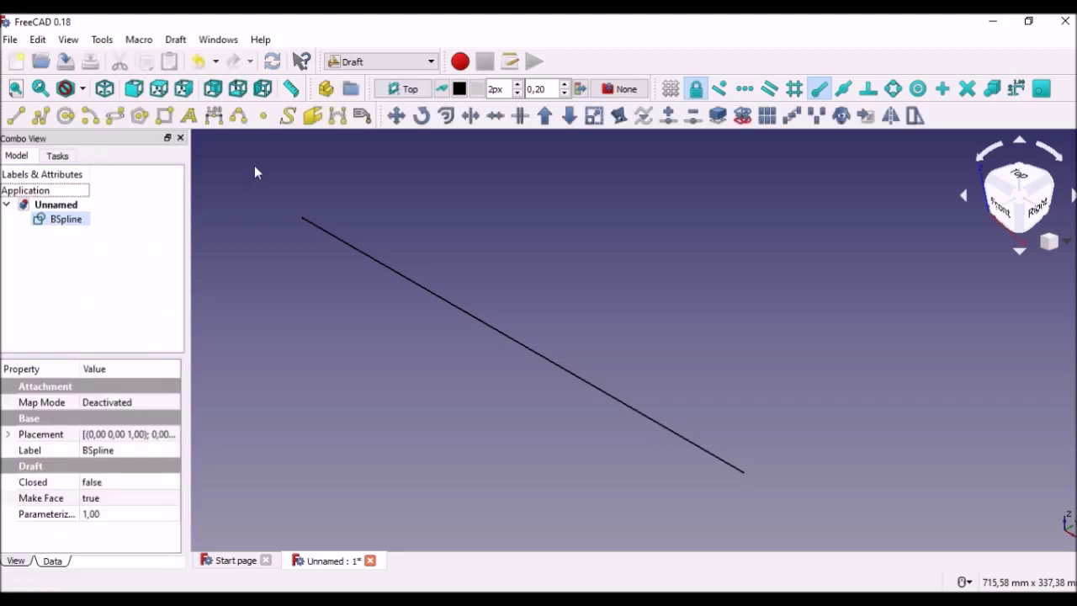
Step: Check the spline's 500 mm length with a dimension, then delete the dimension
left_click(215, 116)
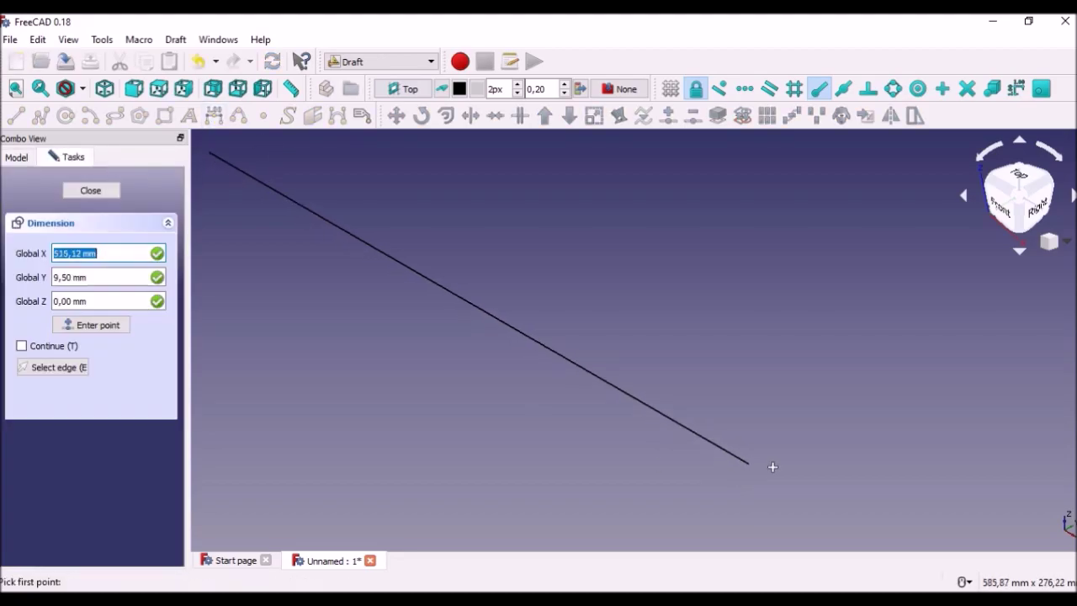
left_click(384, 253)
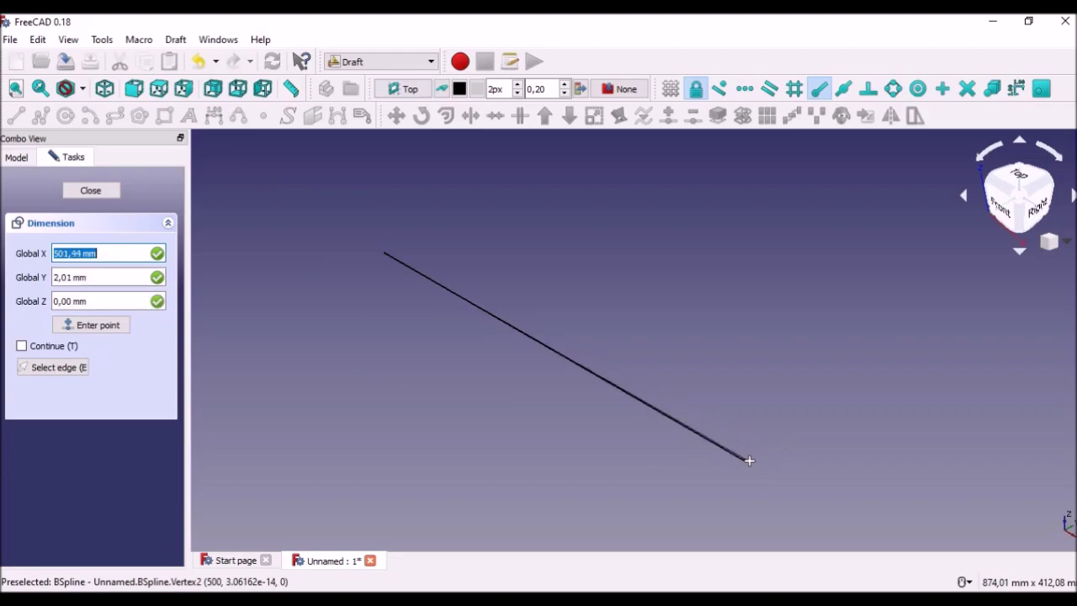
left_click(746, 461)
left_click(591, 436)
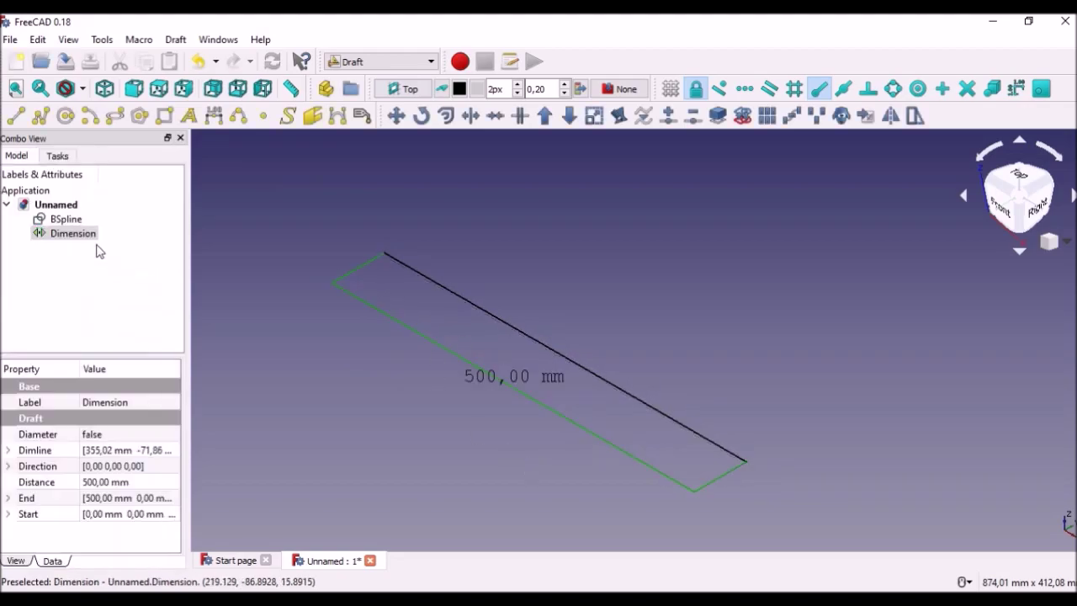
right_click(72, 233)
left_click(101, 413)
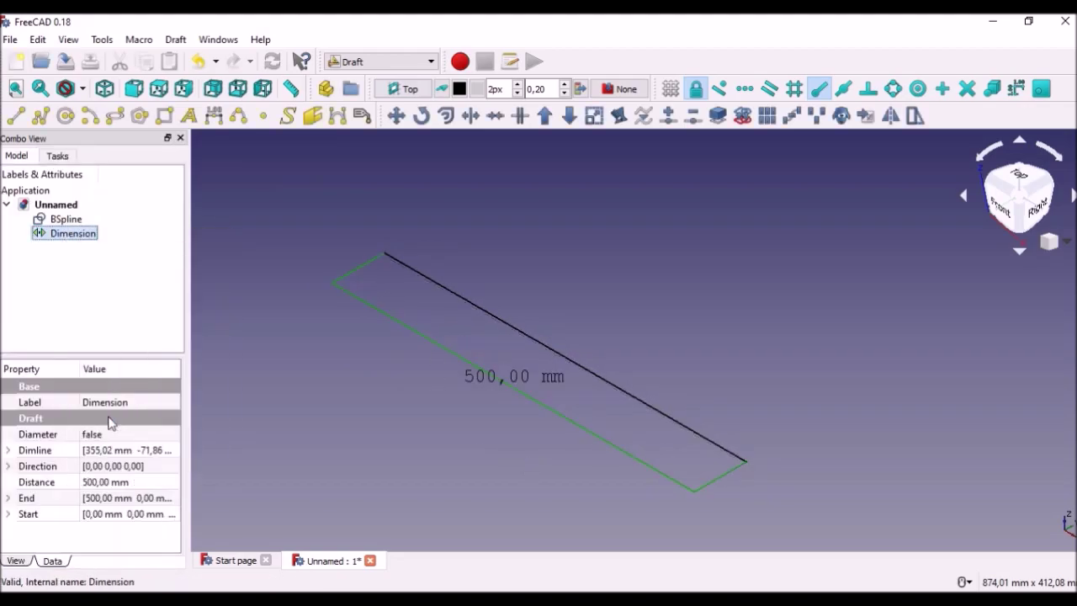
Step: Draw a second straight B-spline starting at the origin and running along the Y axis
left_click(238, 117)
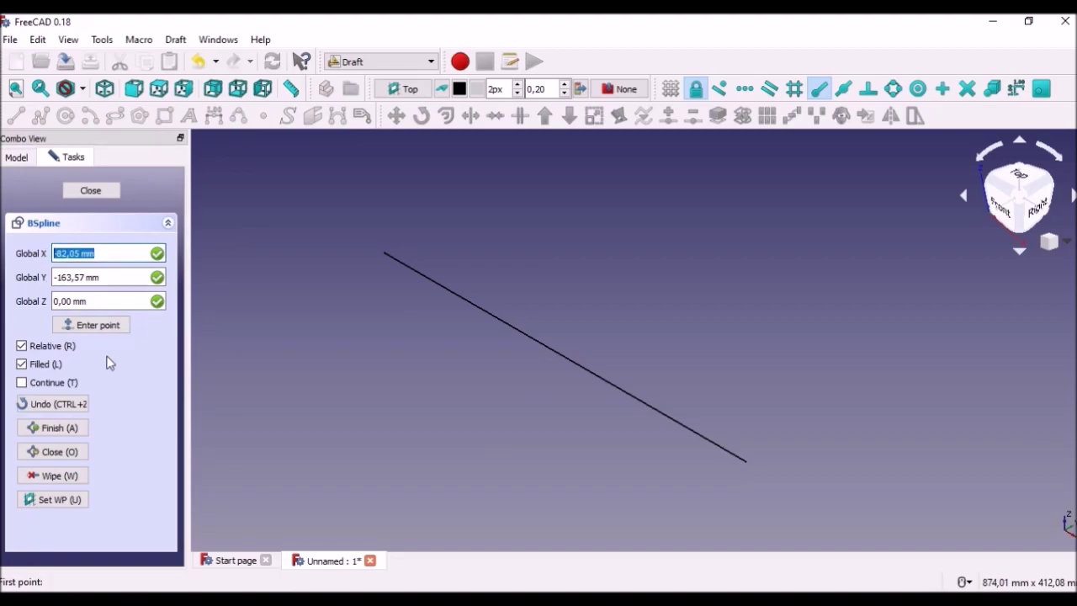
key("shift+Tab")
key("shift+Tab")
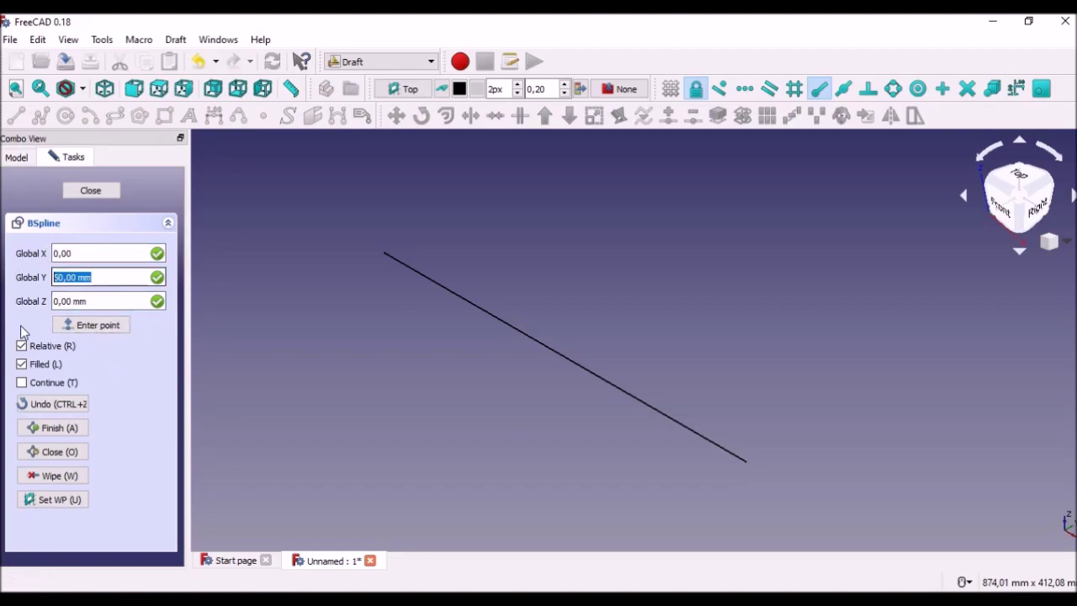
key("Tab")
left_click(91, 325)
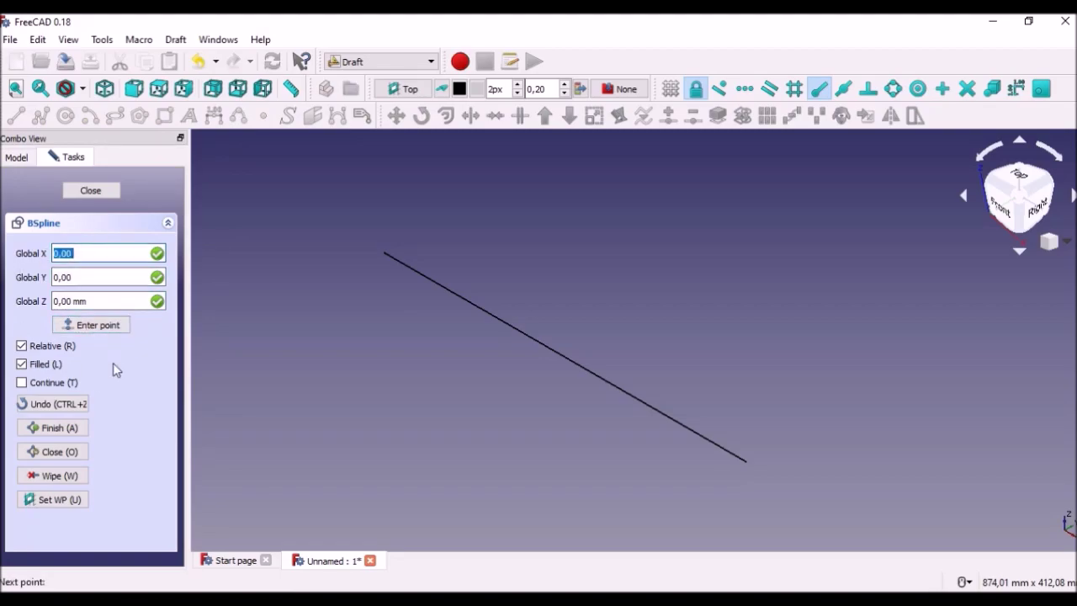
key("Tab")
type("50")
key("Tab")
key("Tab")
left_click(93, 326)
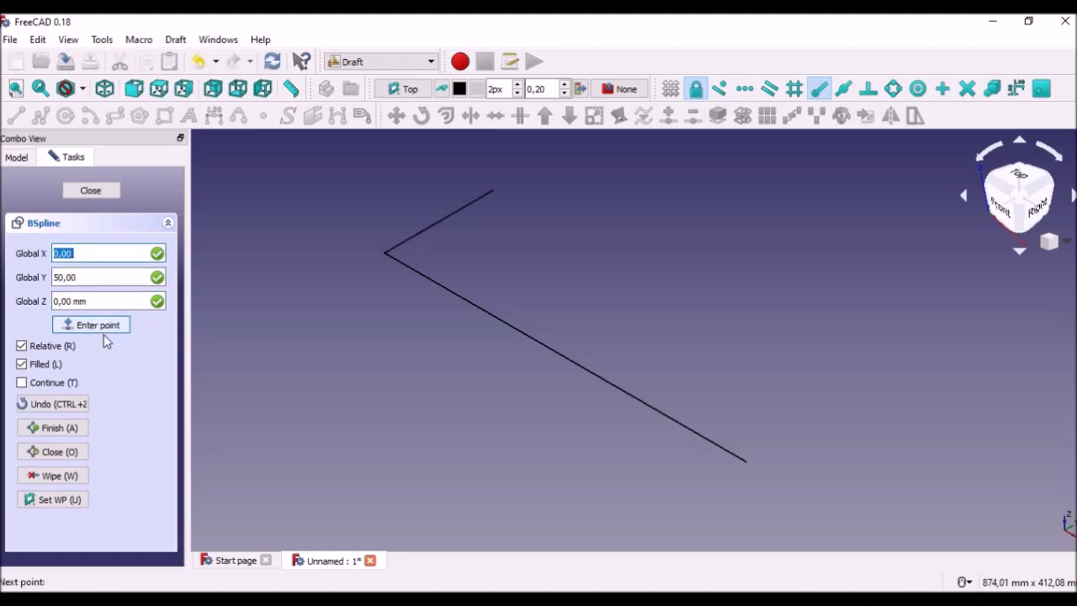
left_click(101, 192)
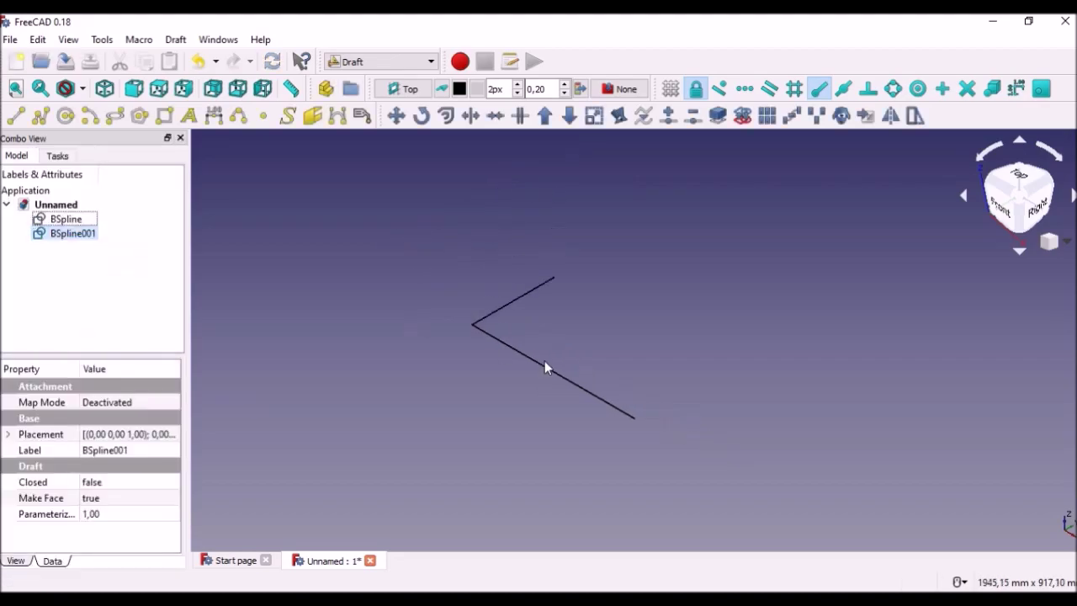
Step: Confirm its 250 mm length with a temporary dimension, delete it, and switch to the Surface workbench
left_click(213, 115)
left_click(553, 260)
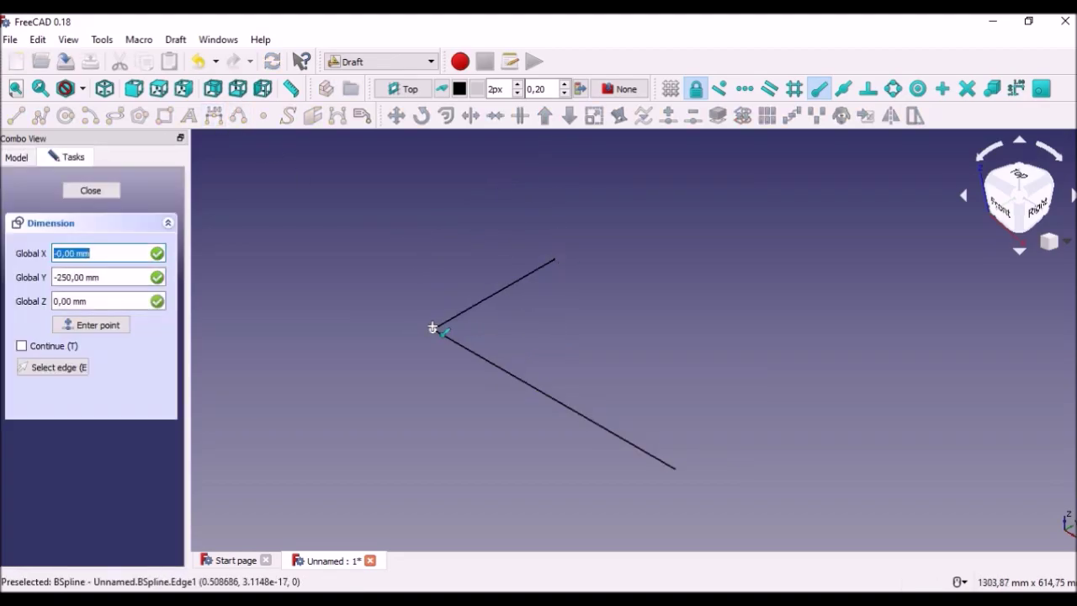
left_click(433, 329)
left_click(452, 278)
right_click(73, 247)
left_click(84, 428)
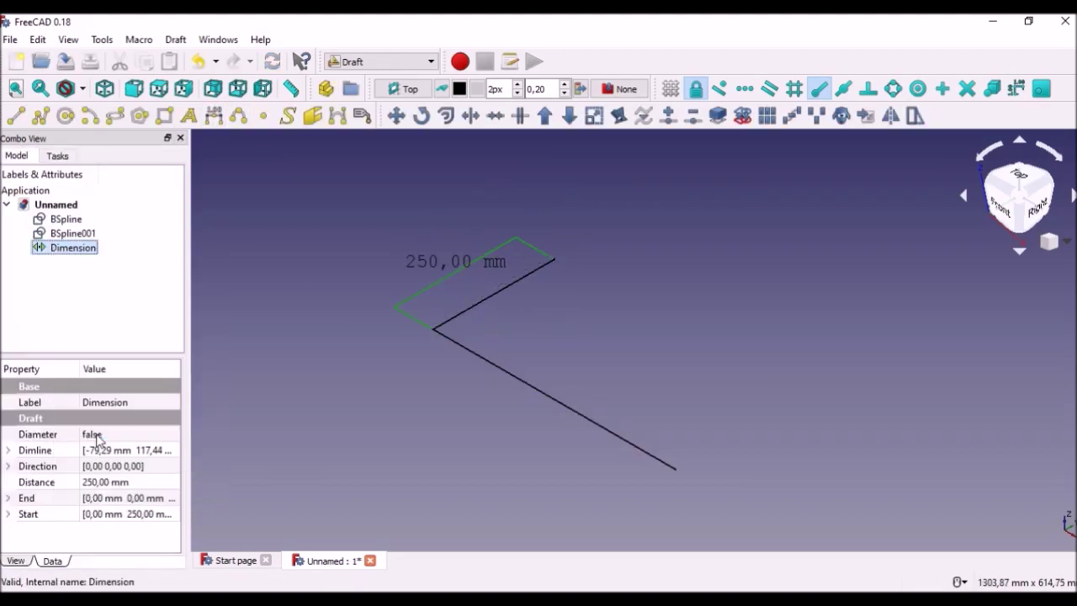
left_click(378, 62)
left_click(358, 220)
Step: Create a Curved-type Filling bounded by both B-spline edges, giving a flat 500 × 250 mm face
left_click(410, 87)
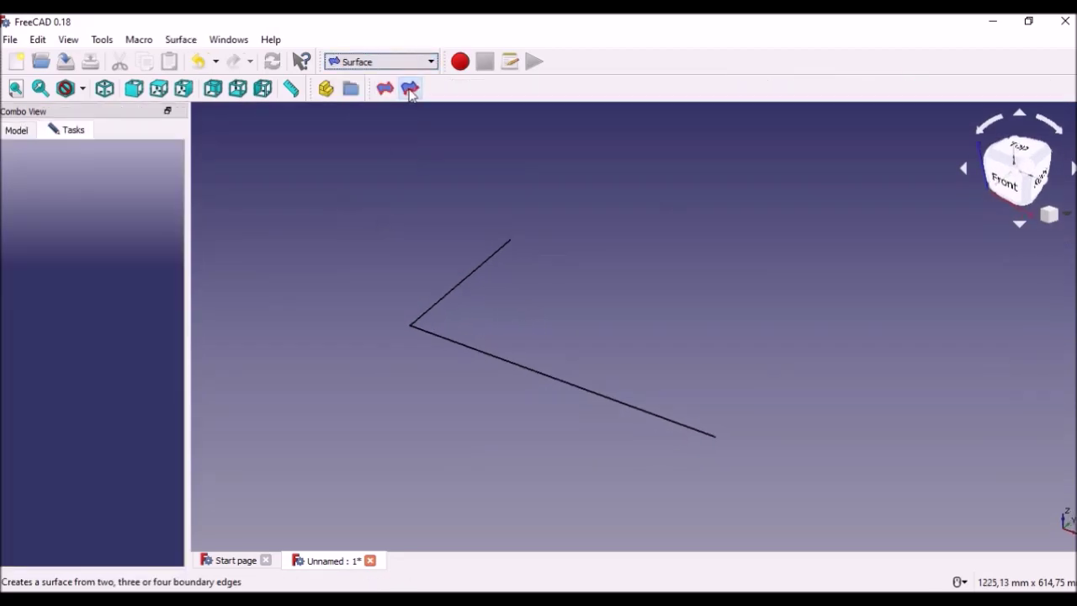
left_click(32, 281)
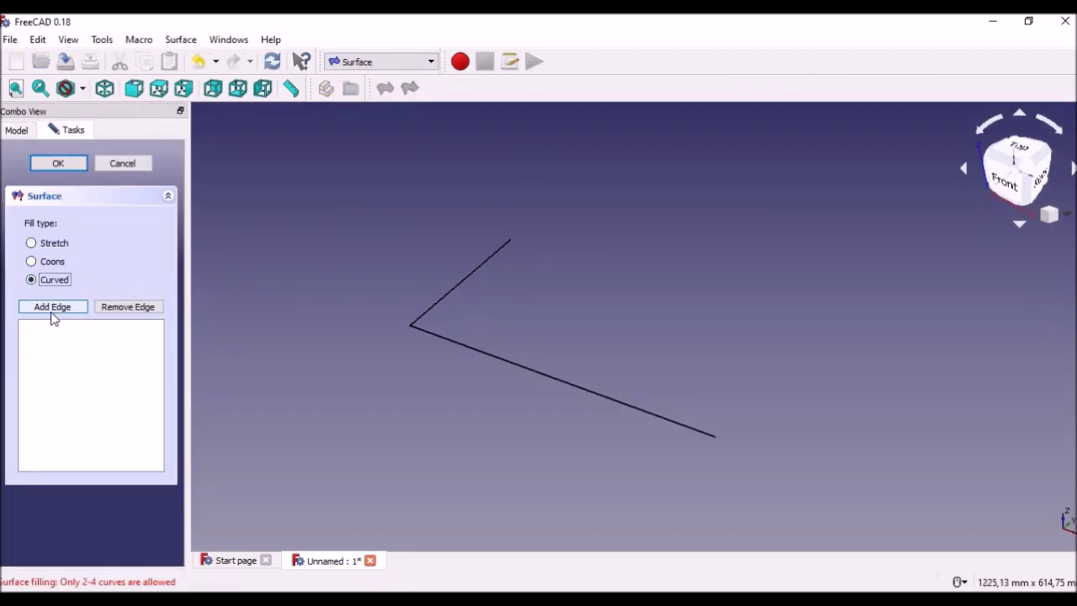
left_click(433, 334)
left_click(444, 297)
left_click(58, 164)
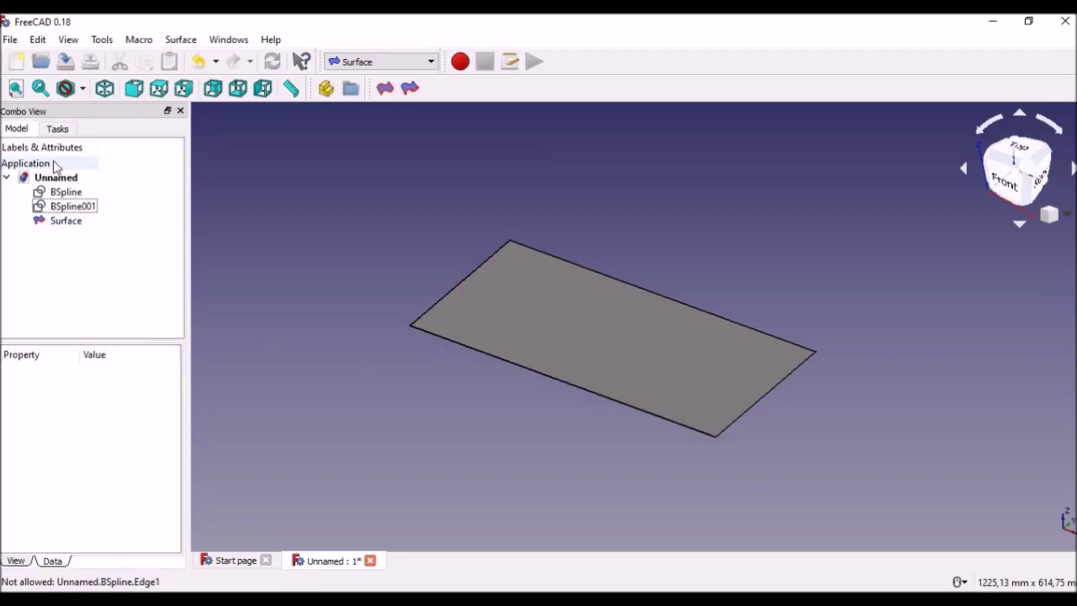
left_click(961, 173)
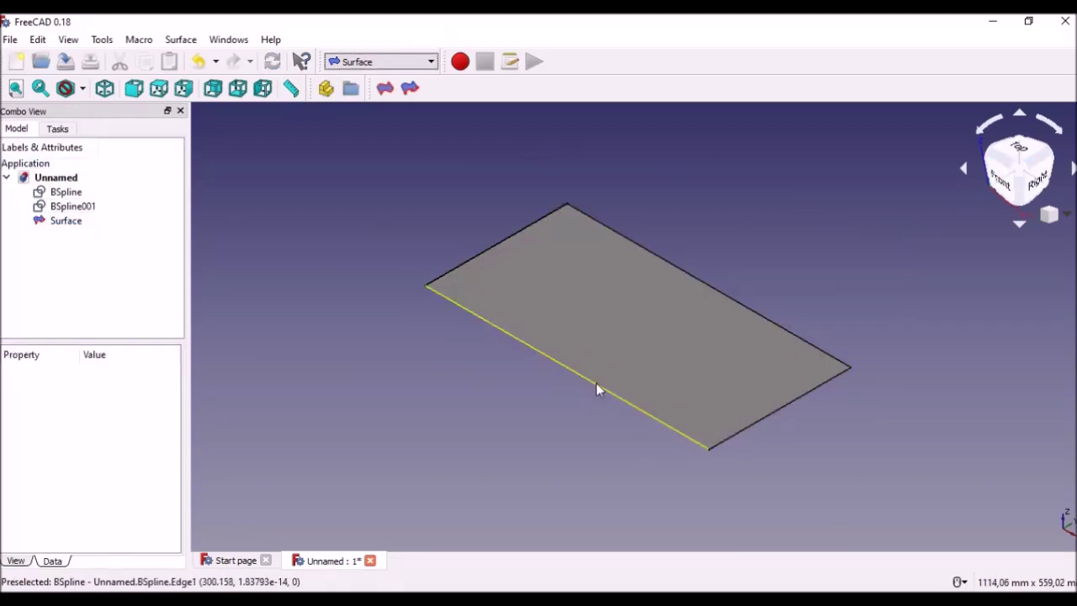
Step: Edit the first B-spline's poles and raise the first control point 25 mm in Z
double_click(66, 192)
left_click(482, 318)
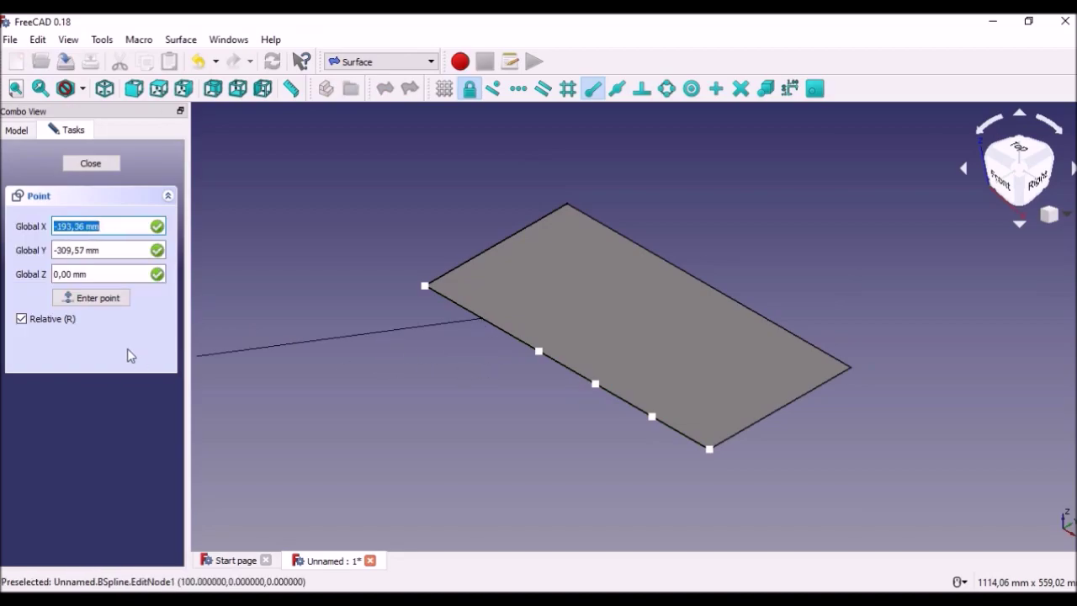
type("0")
key("Tab")
key("Tab")
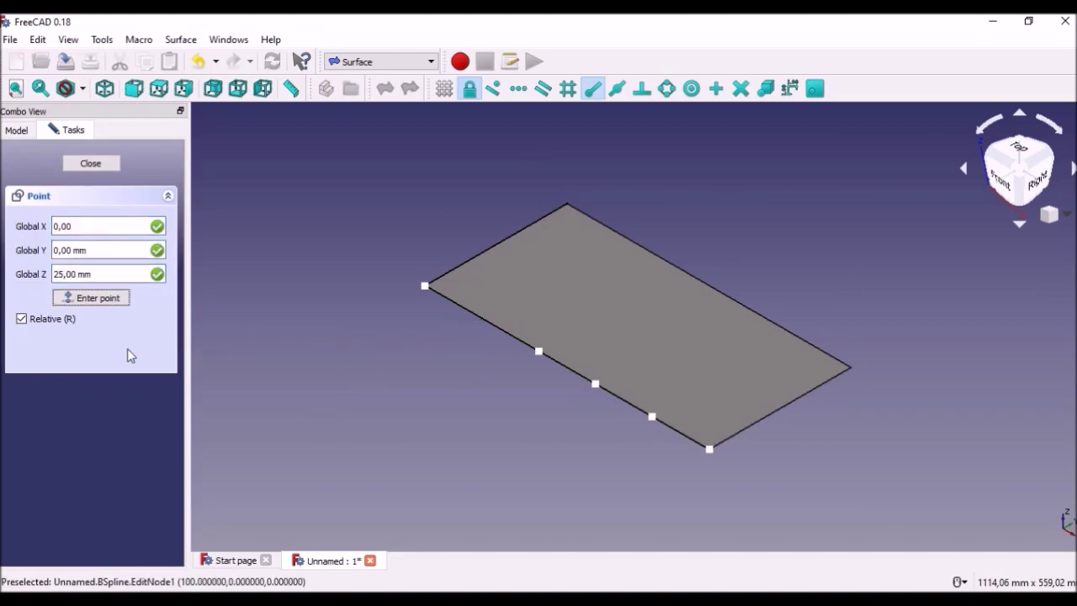
left_click(93, 299)
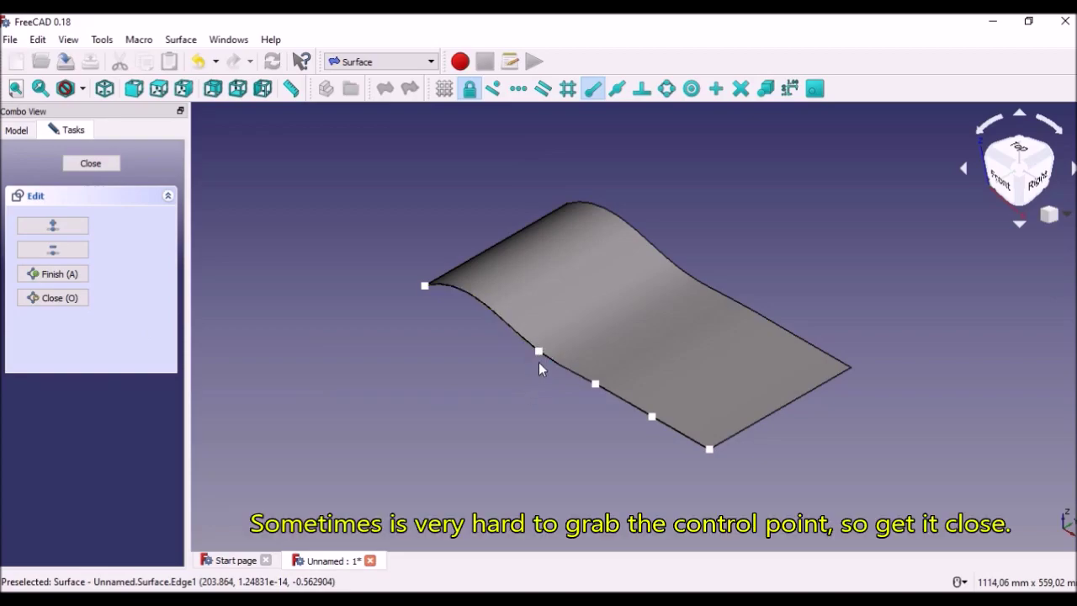
scroll(532, 336, "up", 5)
scroll(538, 320, "up", 3)
scroll(551, 277, "up", 2)
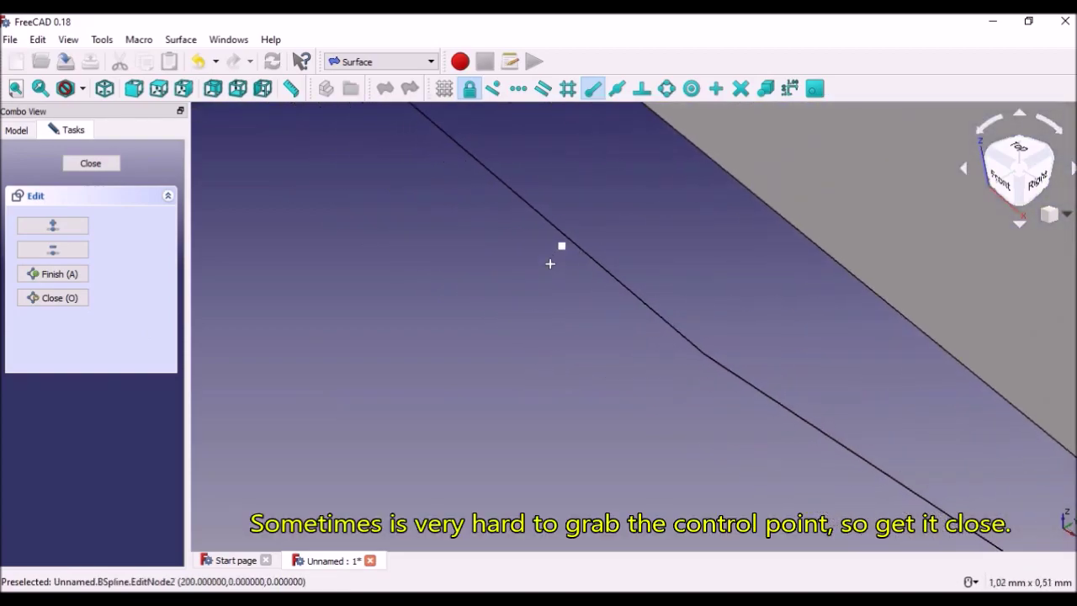
Step: Lower the next control point 25 mm in Z
left_click(551, 261)
type("0")
key("Tab")
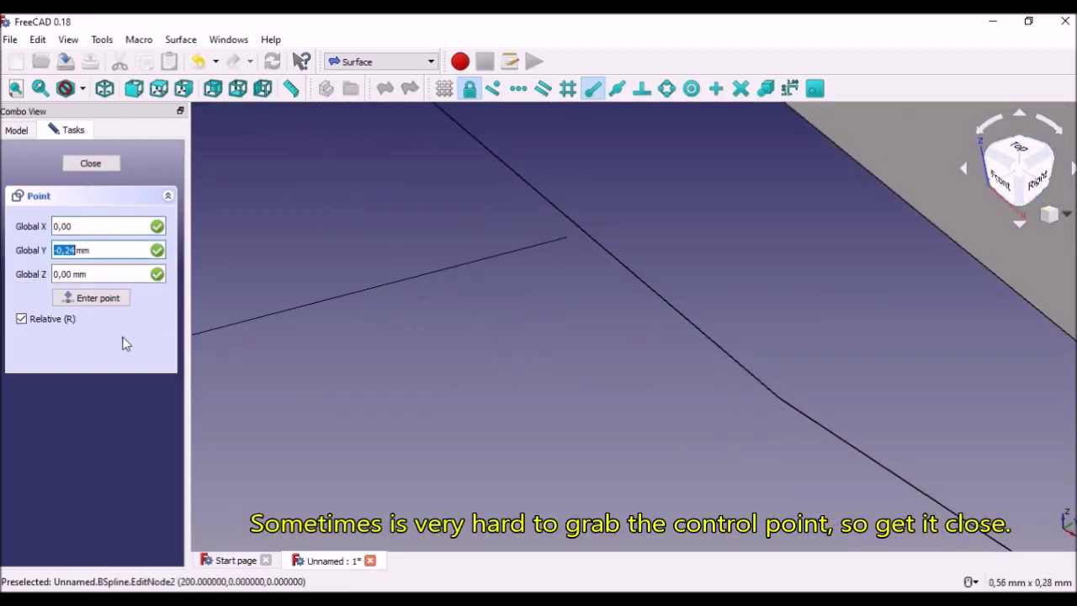
key("Tab")
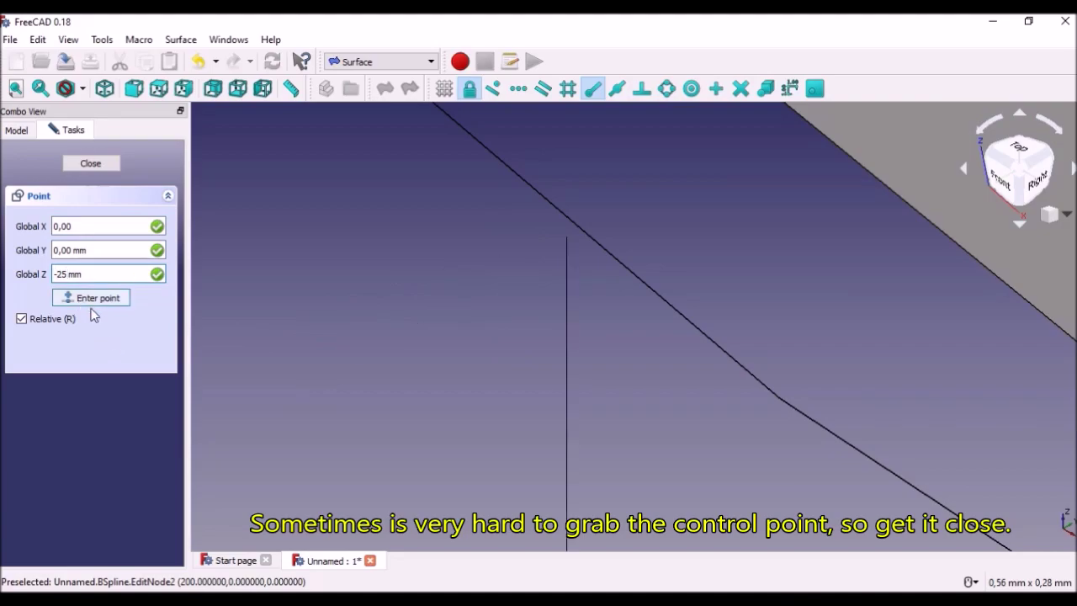
left_click(91, 299)
scroll(721, 317, "down", 3)
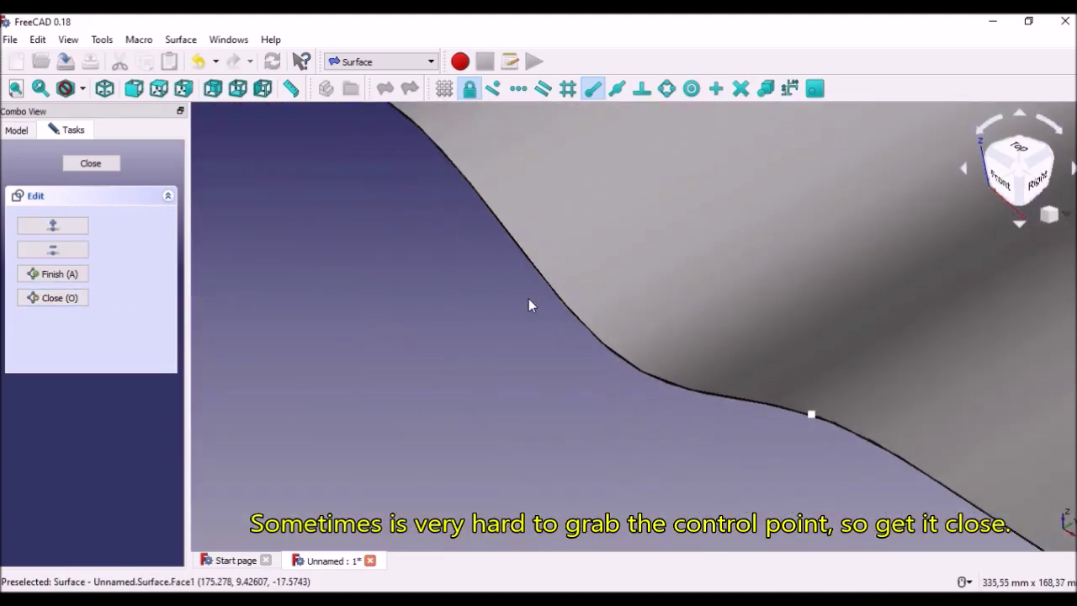
scroll(528, 298, "down", 3)
scroll(628, 367, "up", 1)
Step: Raise another control point 25 mm in Z
left_click(627, 357)
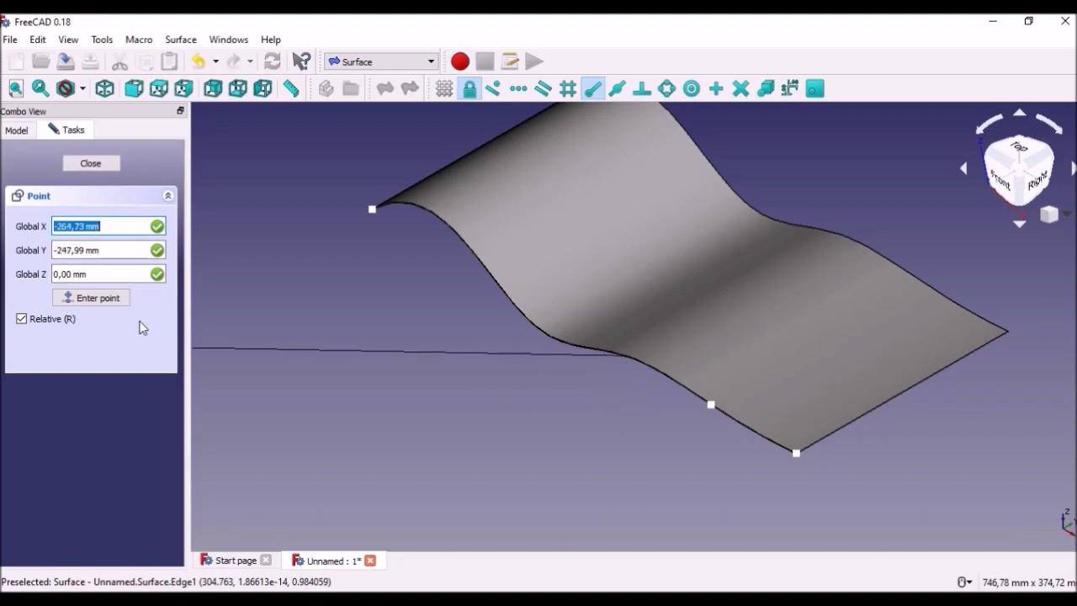
type("0,00")
key("Tab")
type("0")
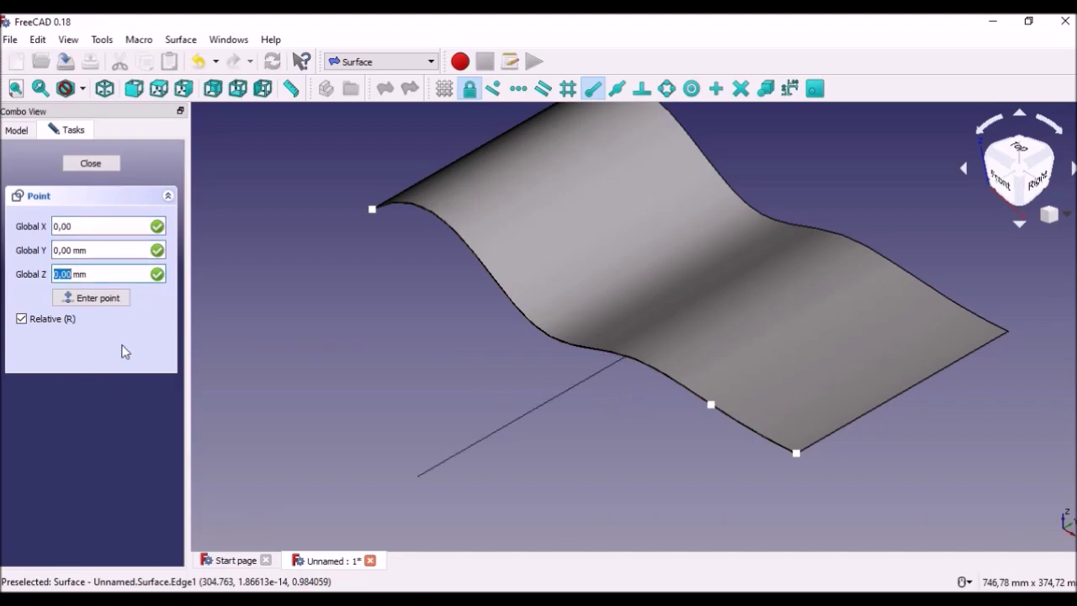
left_click(92, 298)
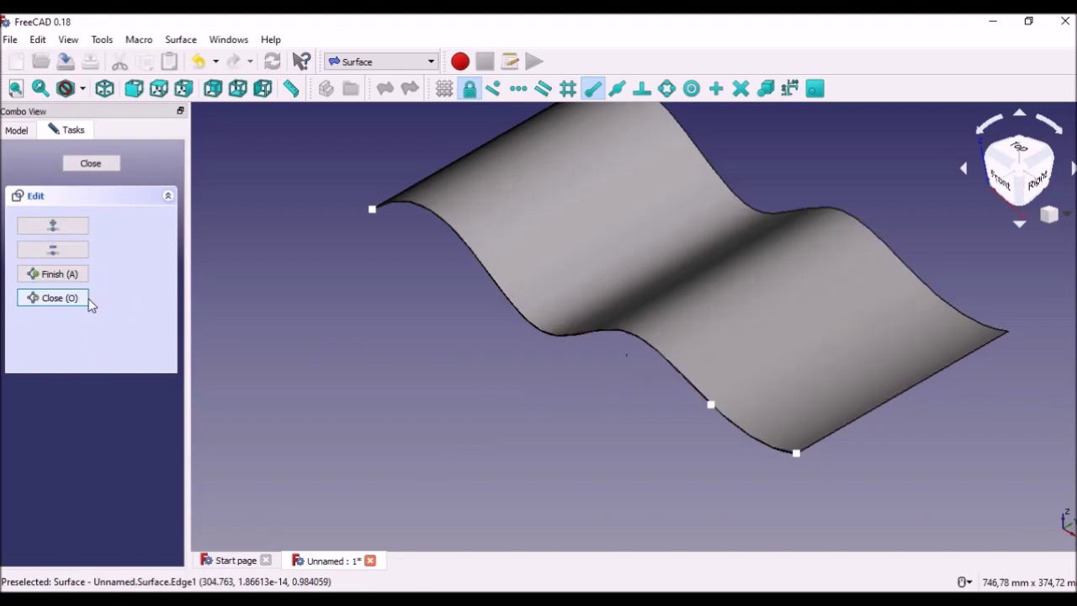
scroll(711, 407, "up", 2)
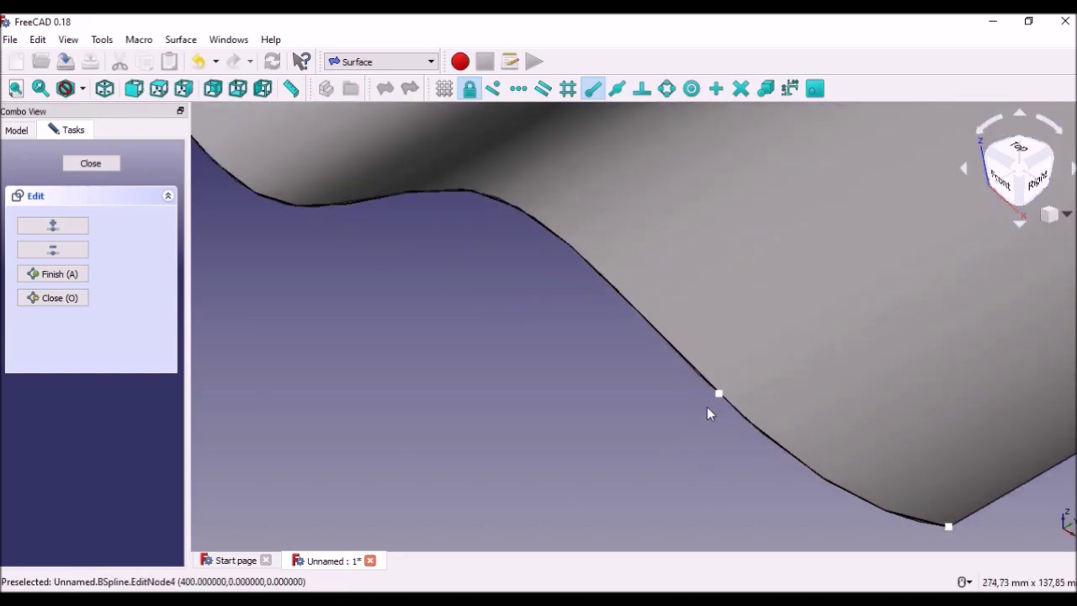
scroll(715, 395, "up", 5)
scroll(740, 374, "up", 1)
Step: Lower the next control point 25 mm in Z and finish editing the B-spline
left_click(749, 365)
type("0,00")
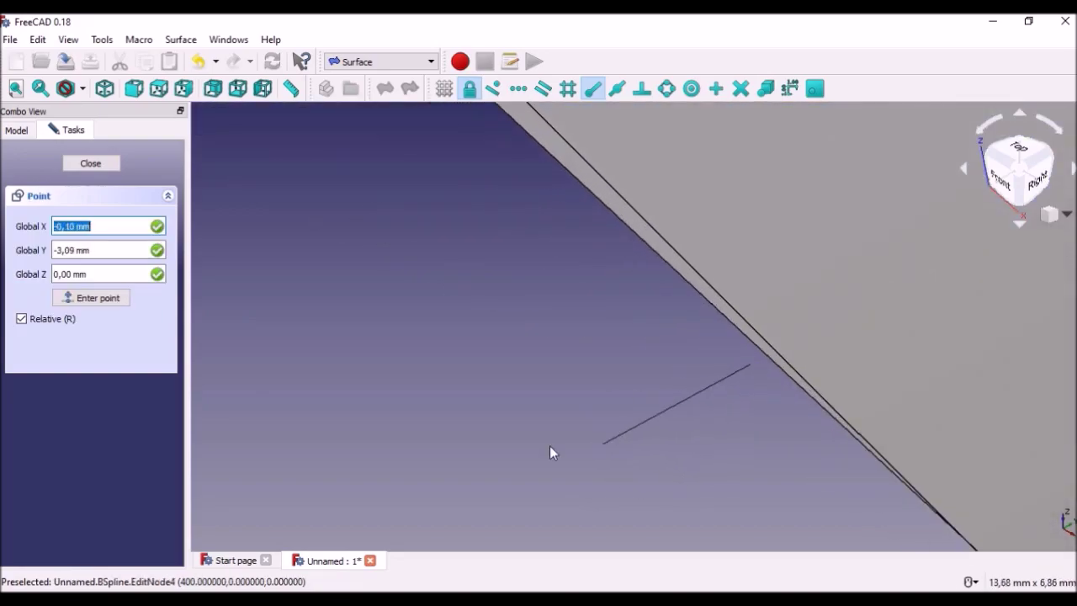
key("Tab")
type("0")
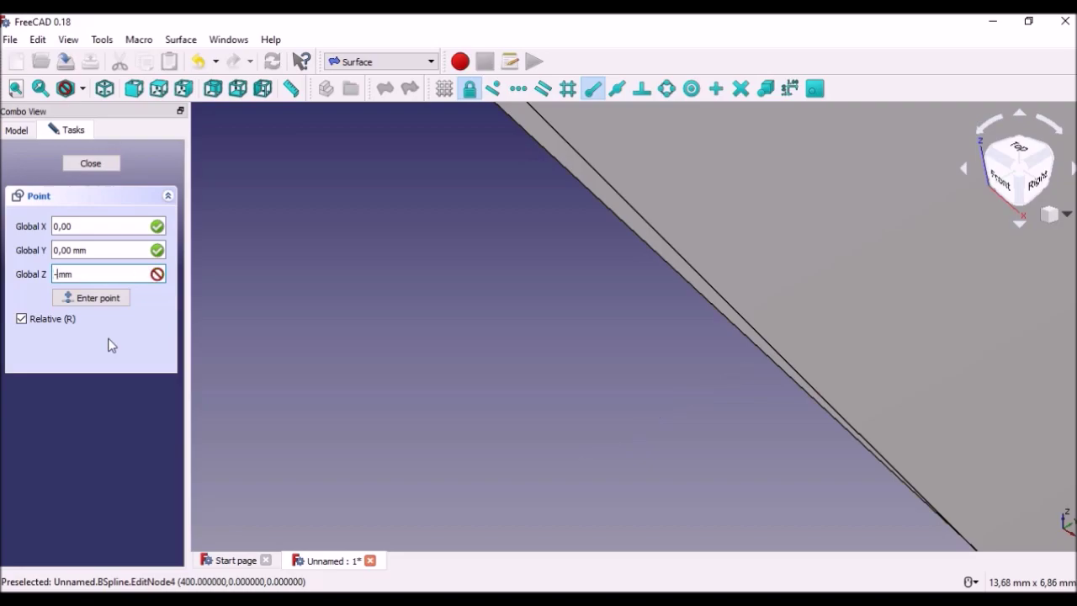
left_click(102, 303)
scroll(798, 350, "down", 2)
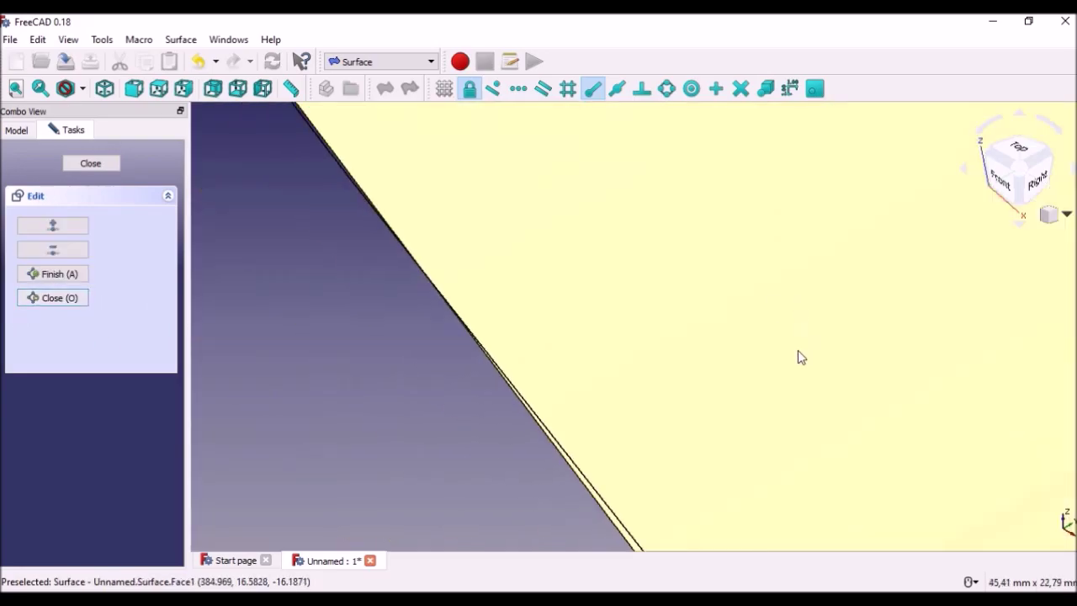
scroll(663, 404, "down", 3)
scroll(648, 389, "down", 3)
middle_click_drag(648, 389, 692, 385)
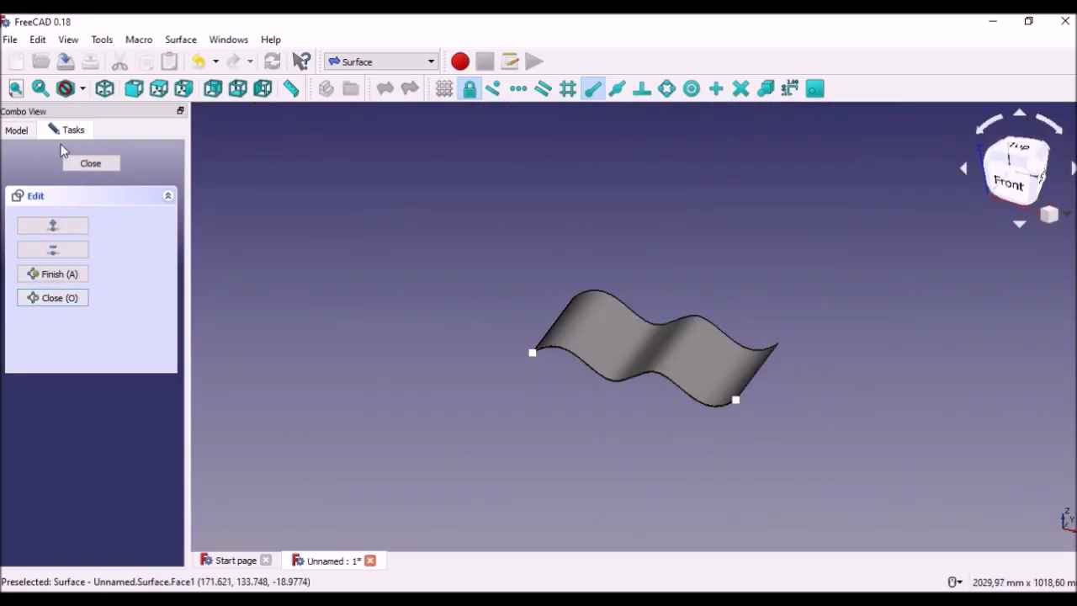
left_click(101, 165)
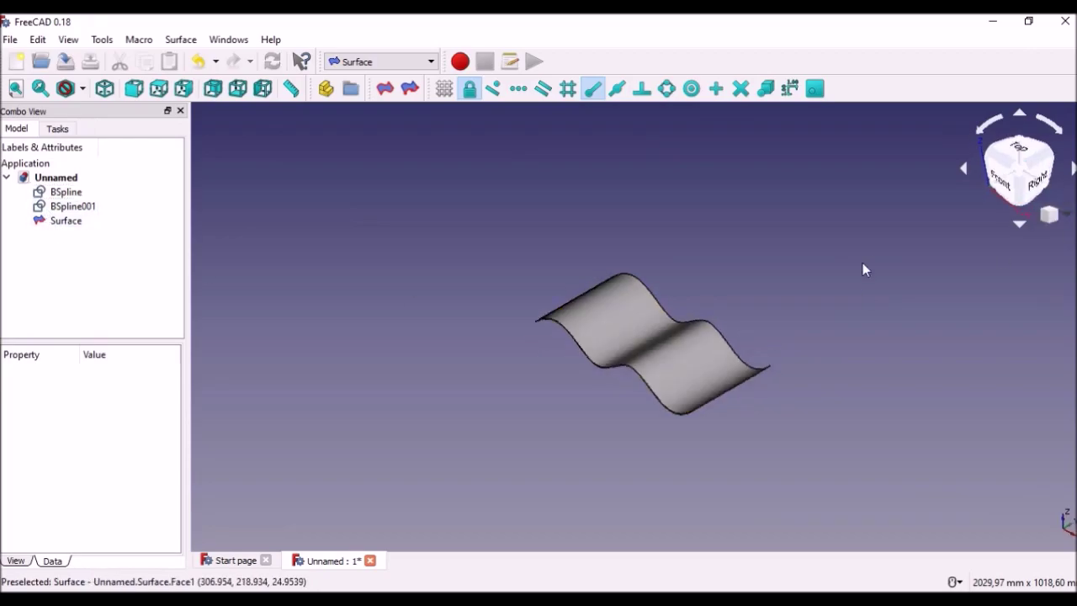
Step: Start editing BSpline001's control points and lower its end control point
key("0")
left_click(72, 206)
scroll(830, 295, "up", 2)
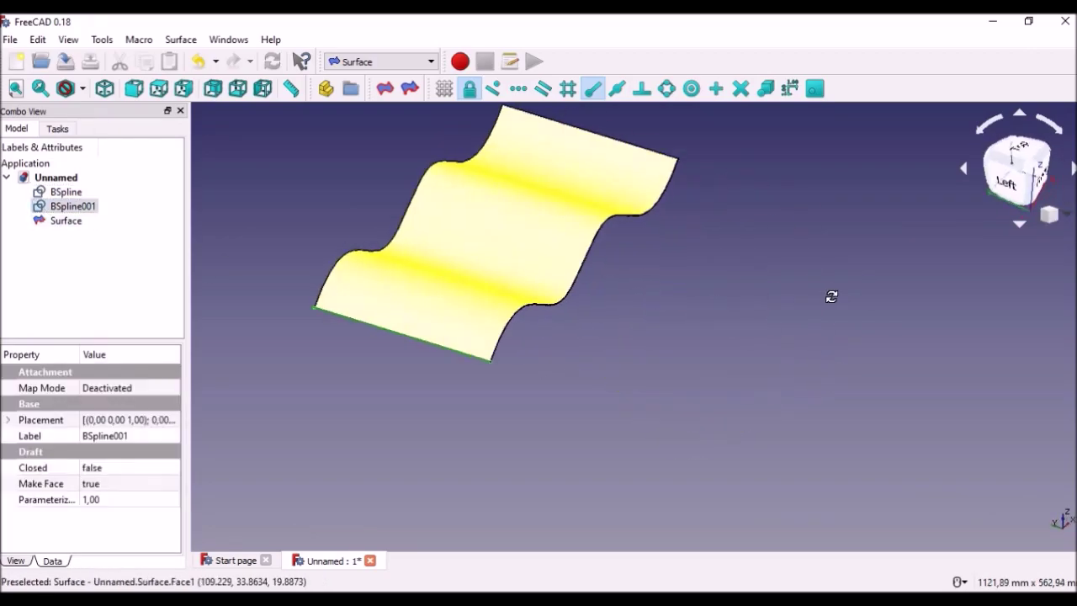
middle_click_drag(830, 295, 316, 293)
double_click(39, 206)
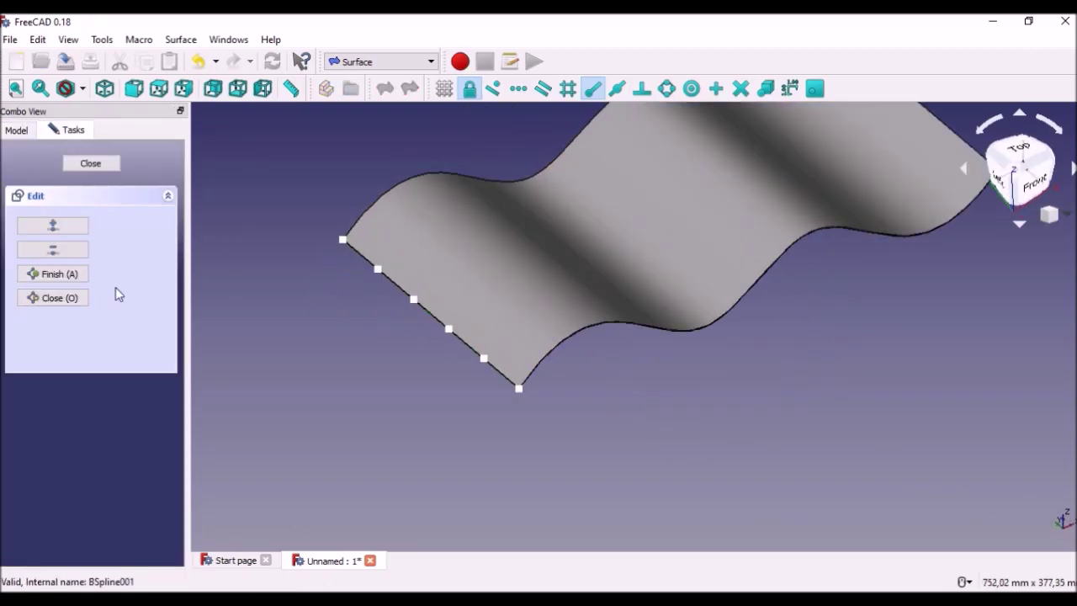
left_click(484, 359)
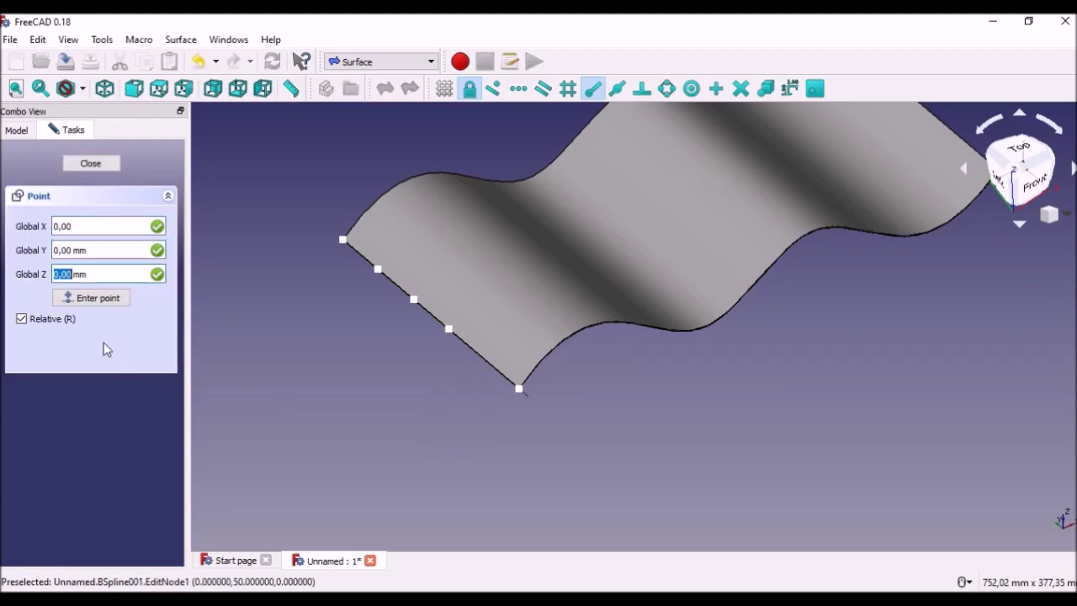
left_click(86, 301)
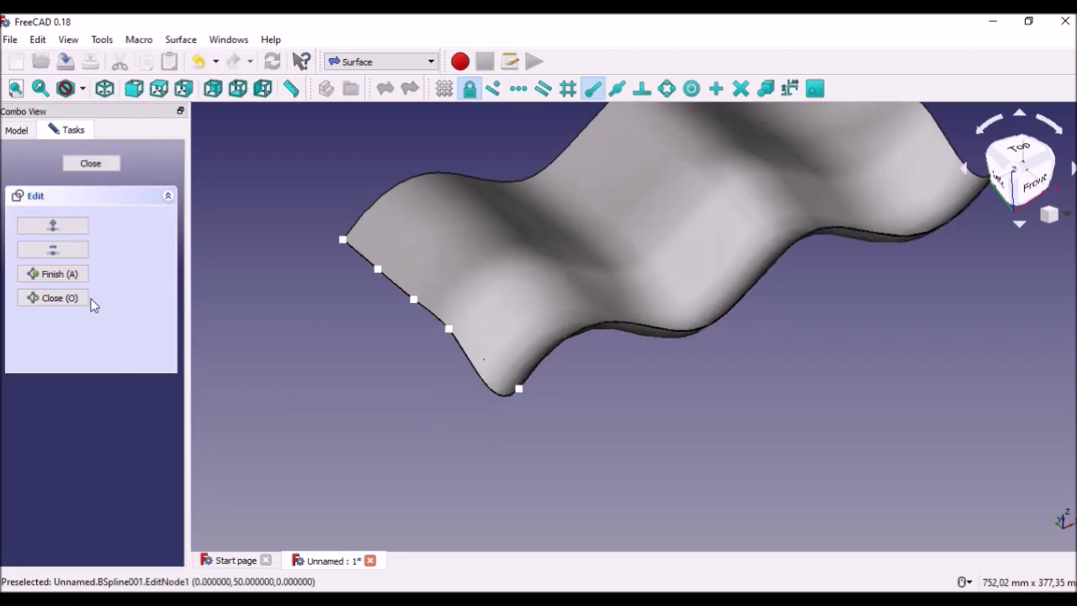
Step: Raise BSpline001's second control point 25 mm in Z
left_click(448, 328)
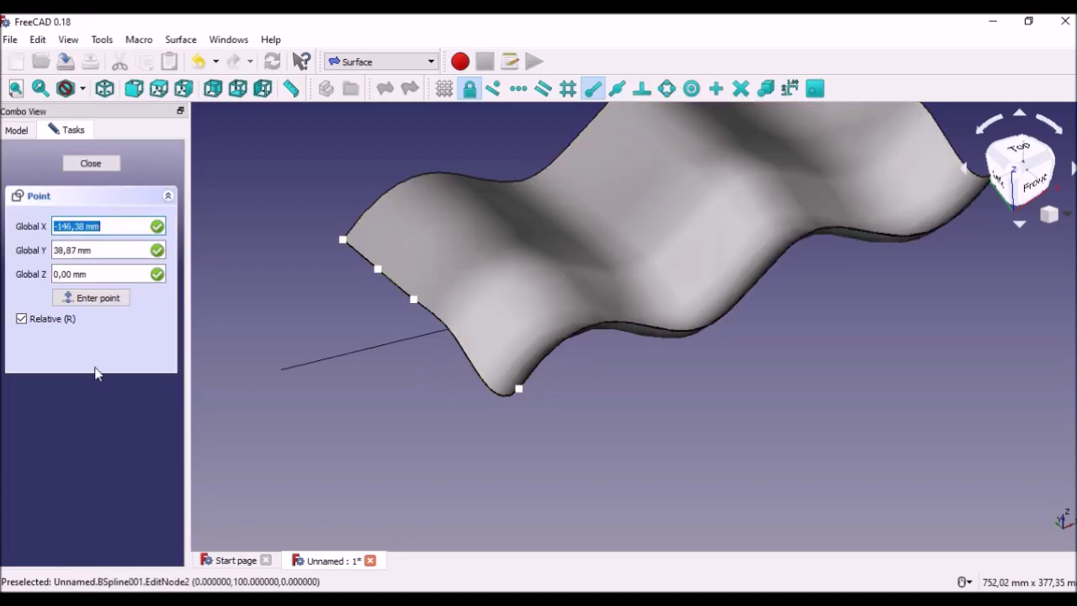
type("0")
key("Tab")
type("0")
key("Tab")
type("25")
key("Tab")
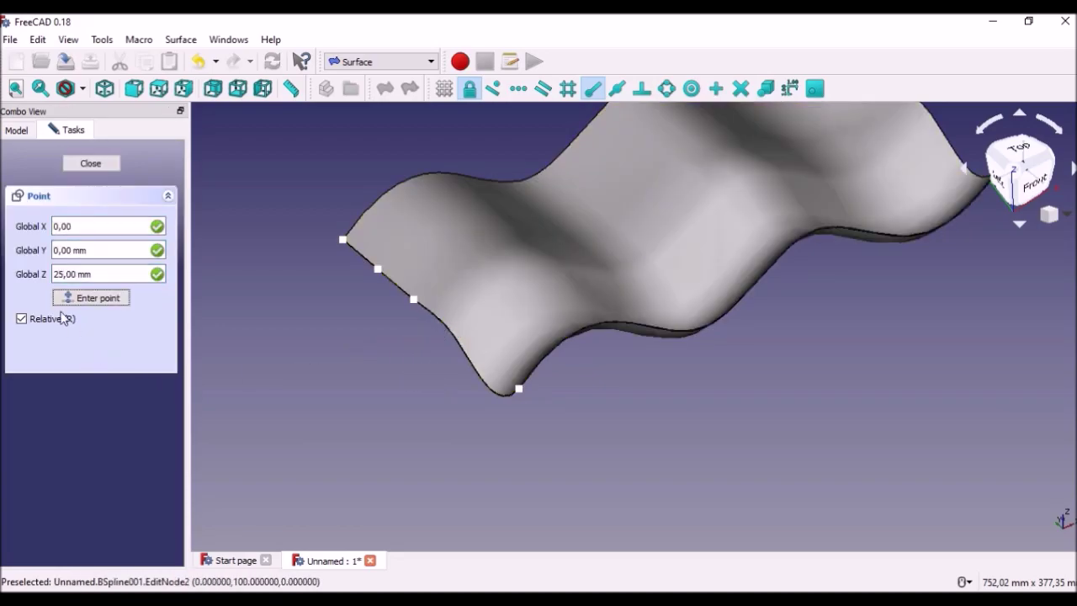
left_click(91, 298)
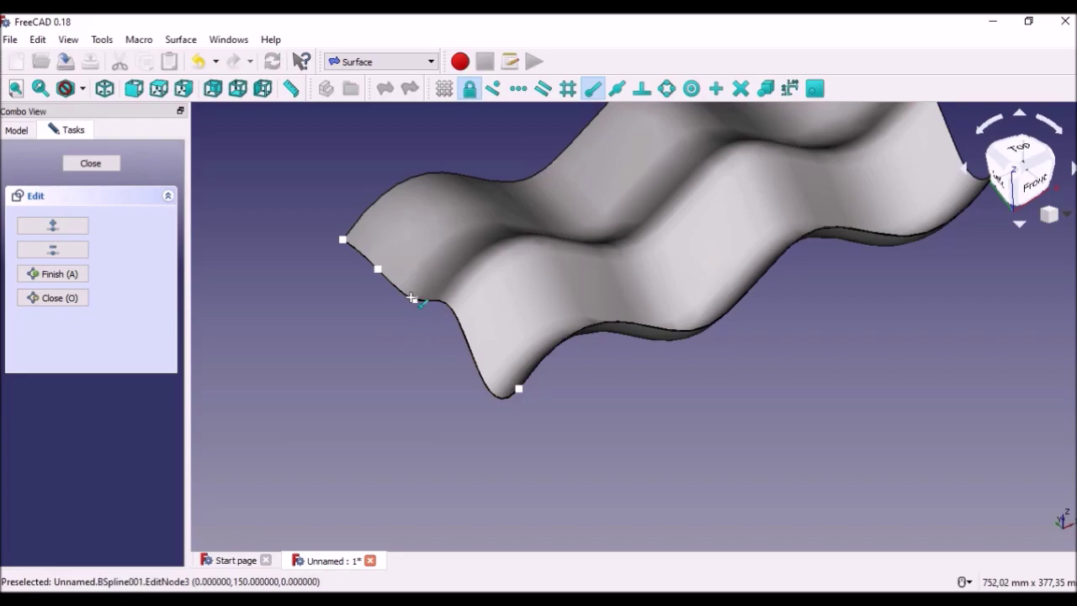
scroll(393, 291, "up", 5)
scroll(469, 308, "up", 5)
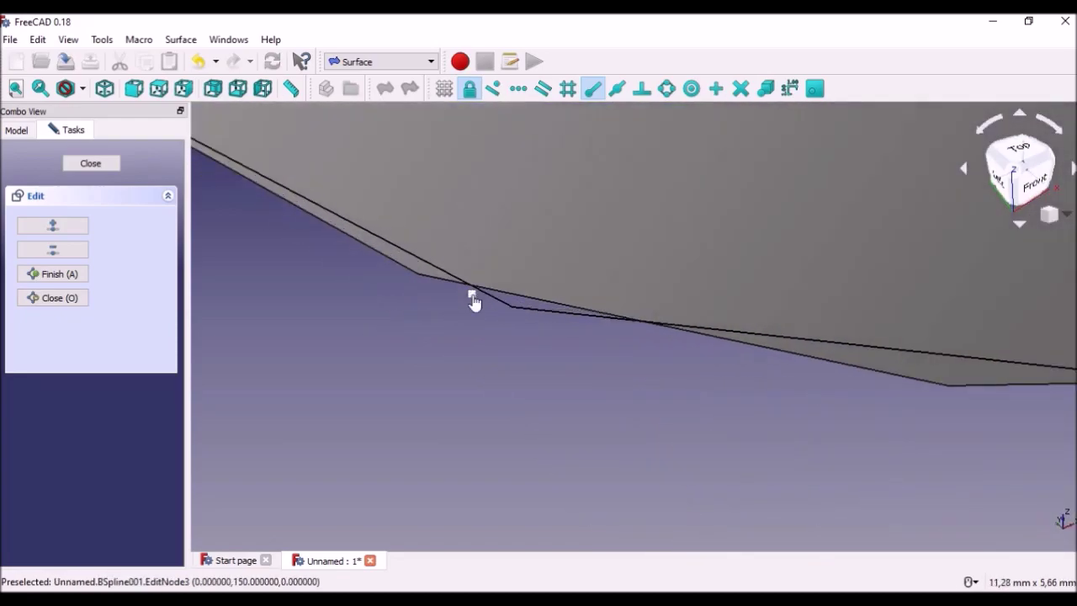
Step: Offset BSpline001's third control point in Z, keeping X and Y at 0
left_click(472, 296)
type("0,00")
key("Tab")
type("0")
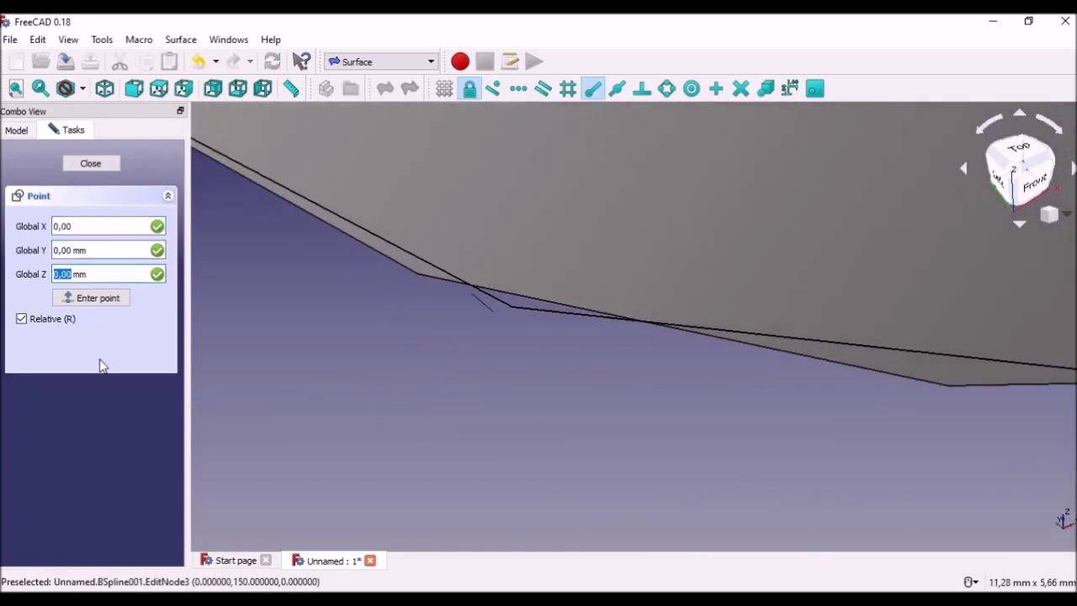
left_click(88, 300)
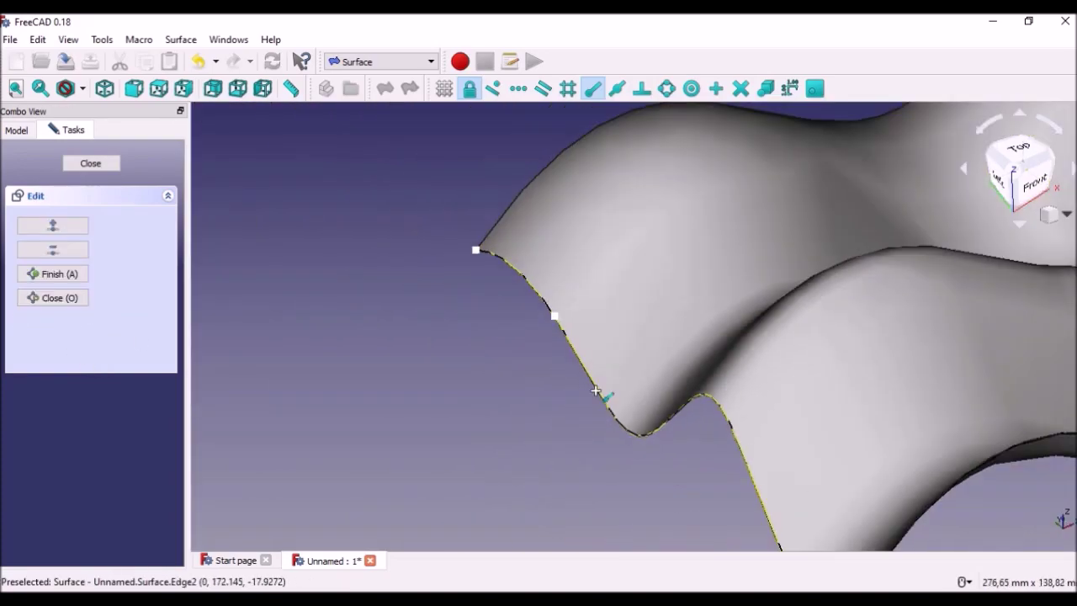
scroll(509, 380, "down", 5)
middle_click_drag(752, 385, 649, 373)
scroll(480, 401, "up", 5)
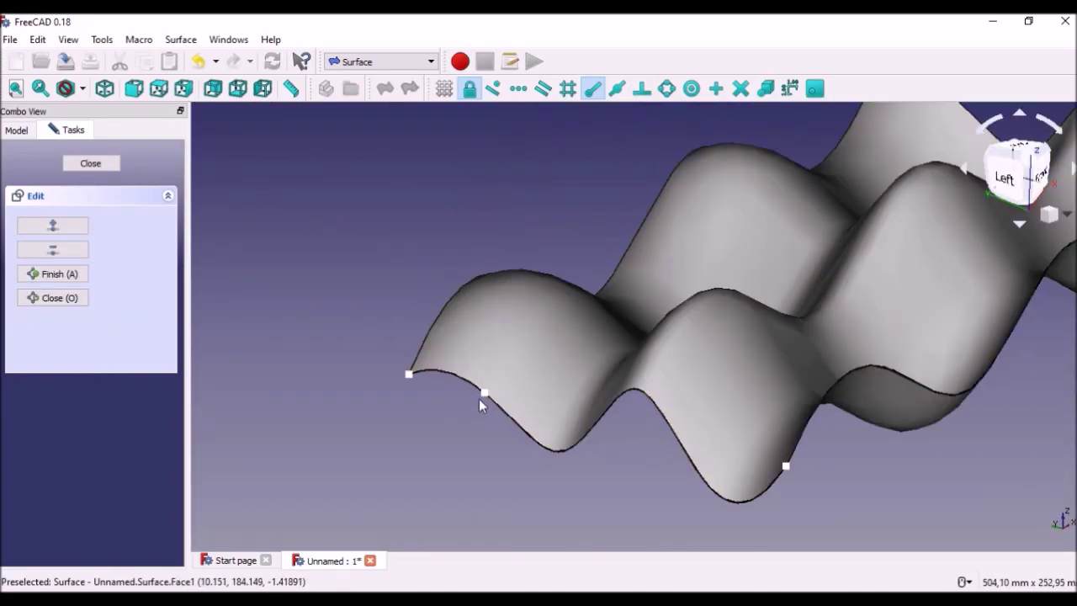
Step: Raise one more BSpline001 control point 25 mm in Z
left_click(483, 393)
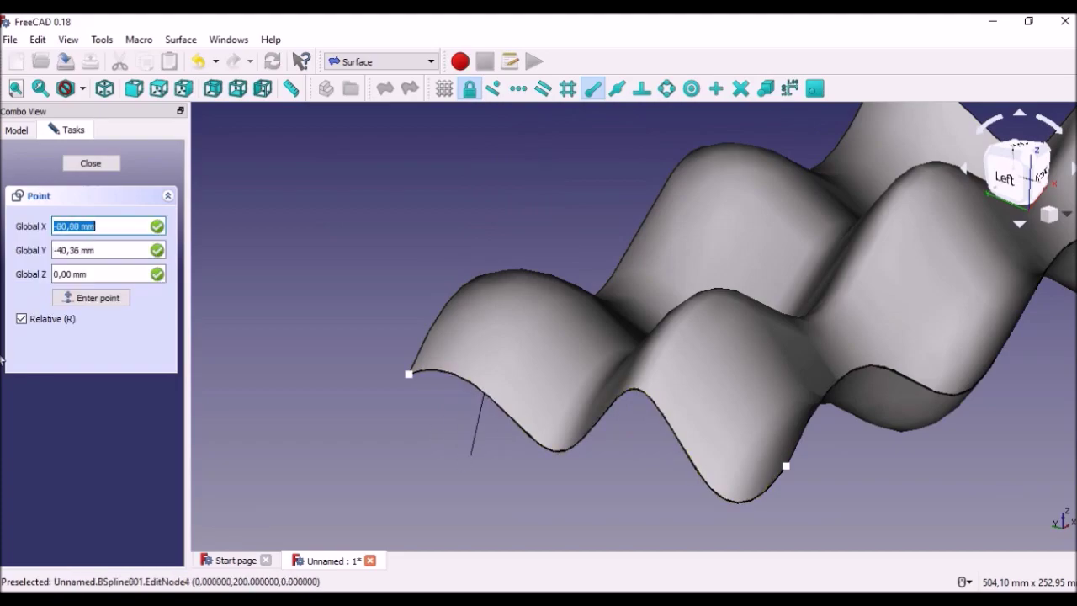
type("0")
key("Tab")
type("0")
key("Tab")
type("2")
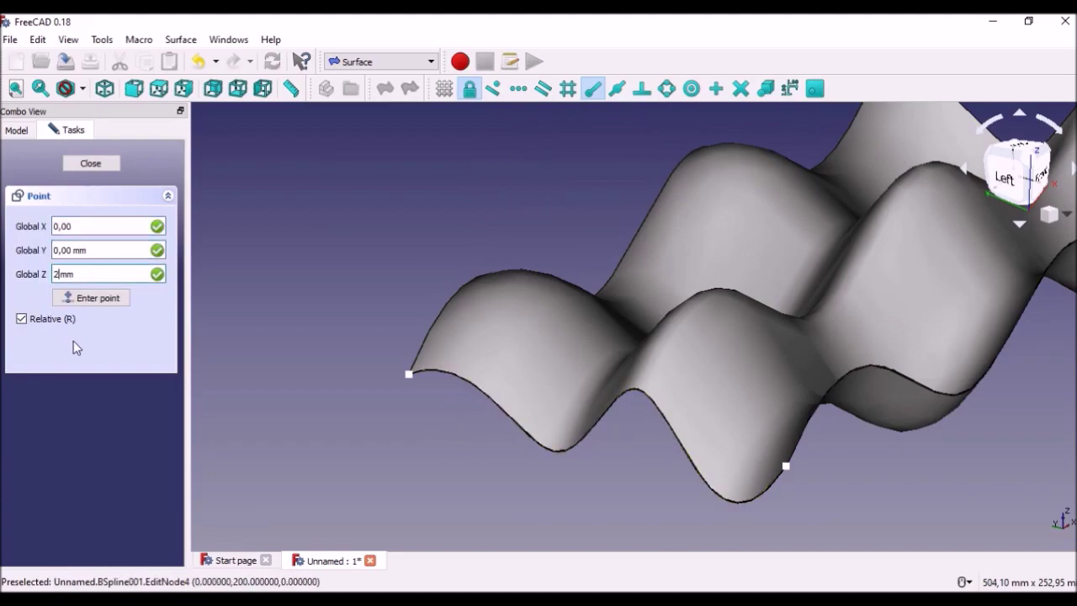
type("5")
key("Return")
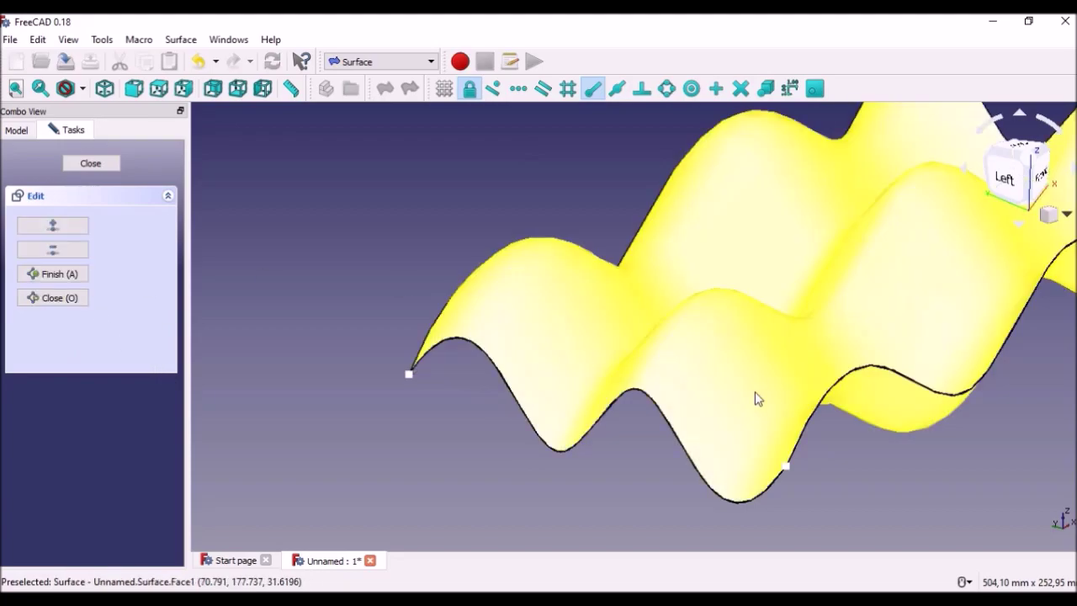
Step: Close the previous curve edit and return to a fitted isometric view of the surface
key("0")
left_click(90, 164)
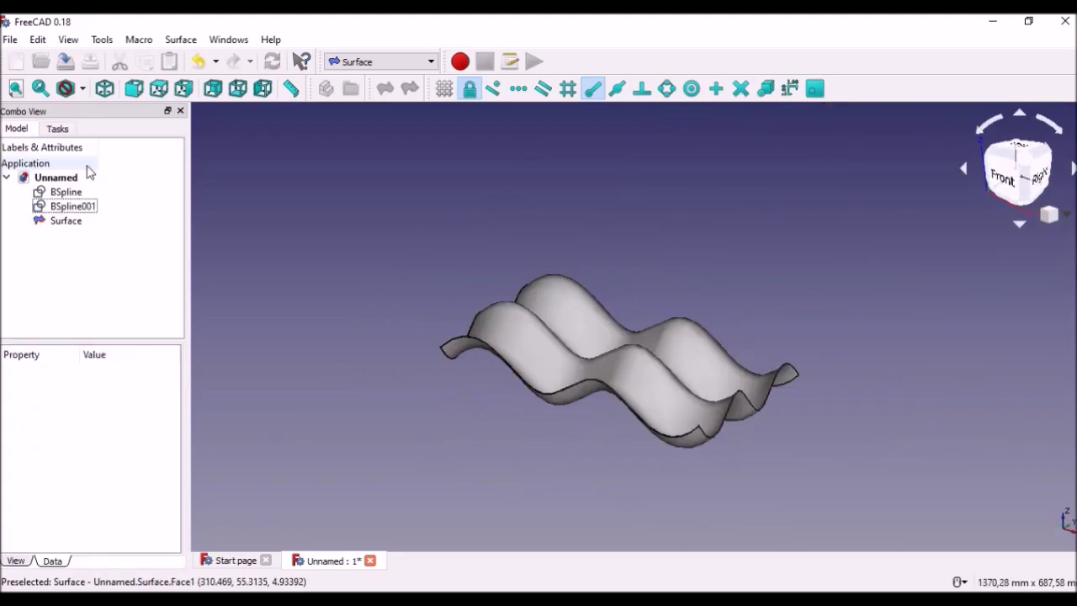
key("0")
key("v")
key("f")
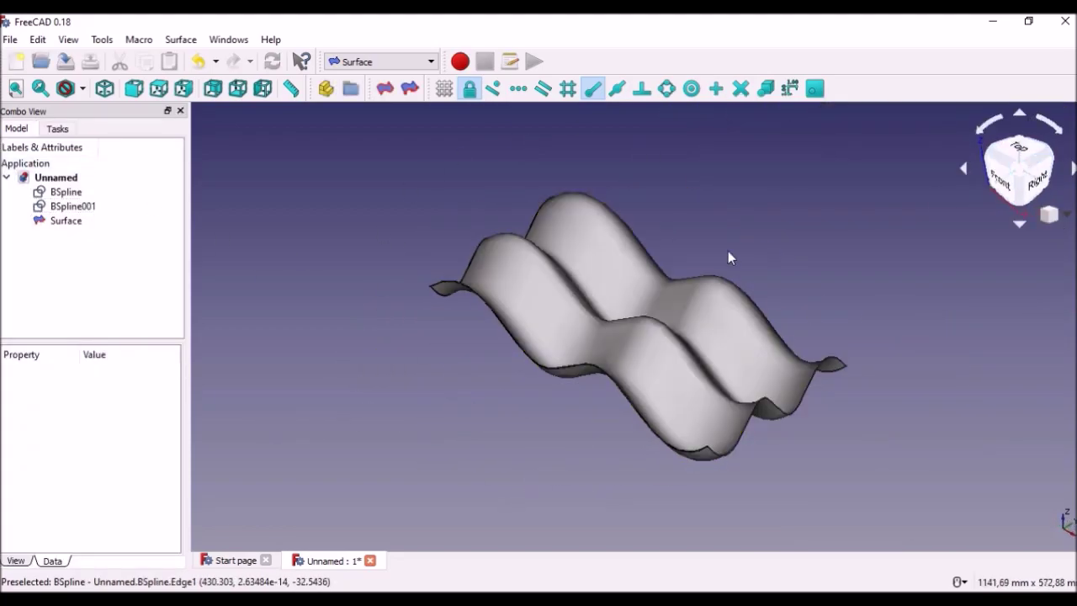
key("1")
key("0")
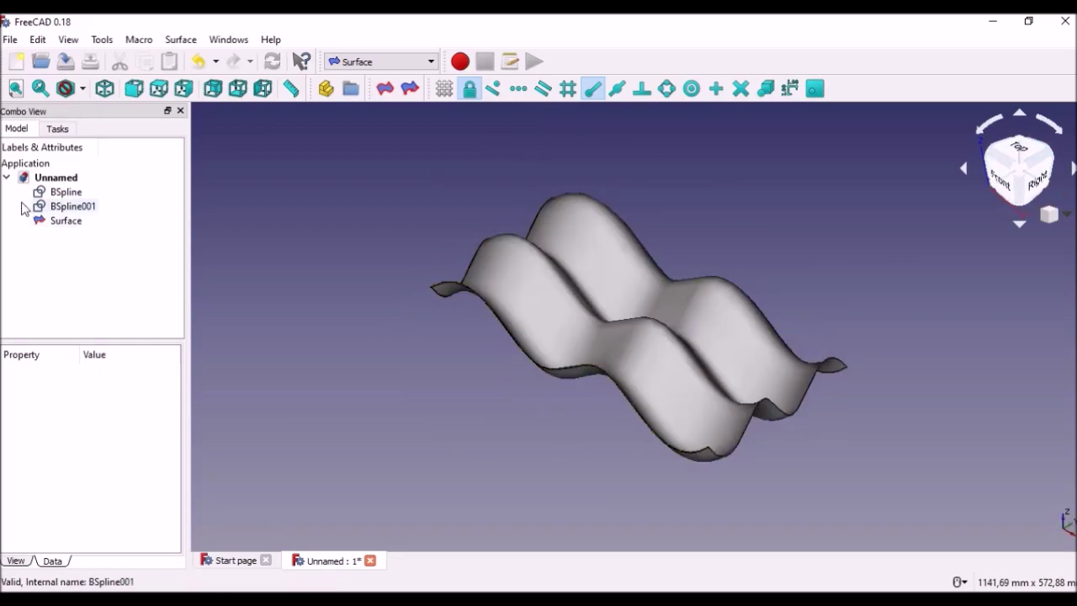
Step: Edit BSpline and bring its first two poles back to zero height (−25 mm, +25 mm)
left_click(60, 192)
double_click(60, 192)
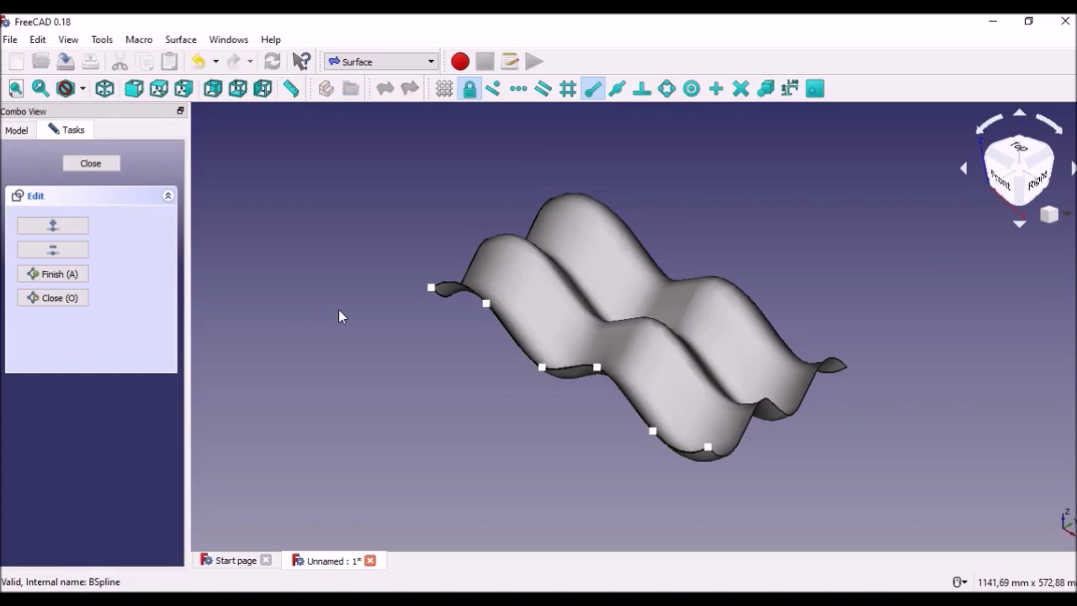
left_click(485, 303)
type("0")
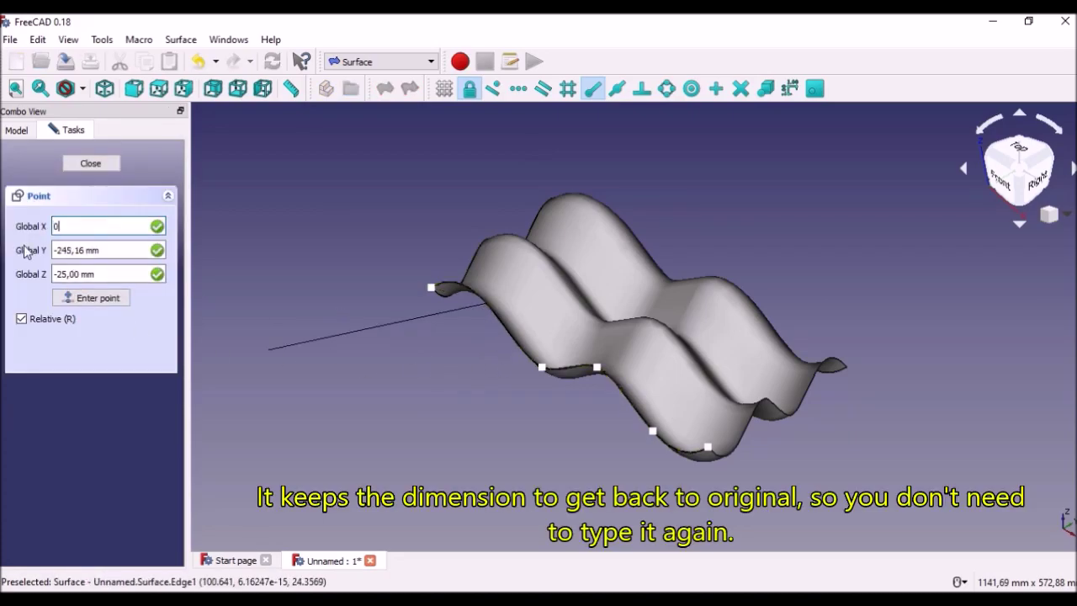
key("Tab")
type("0")
key("Tab")
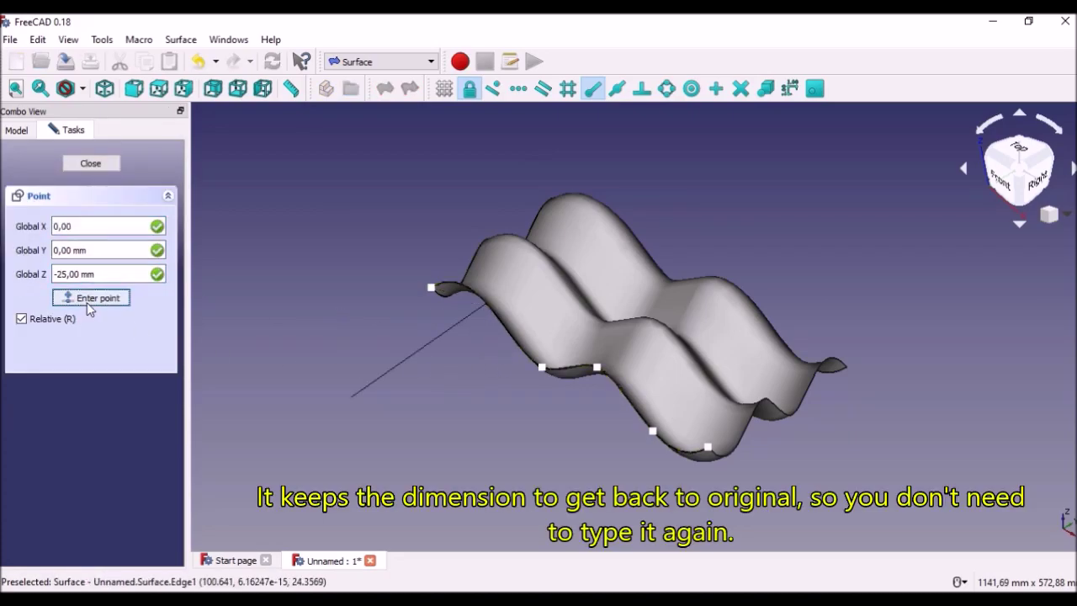
left_click(87, 302)
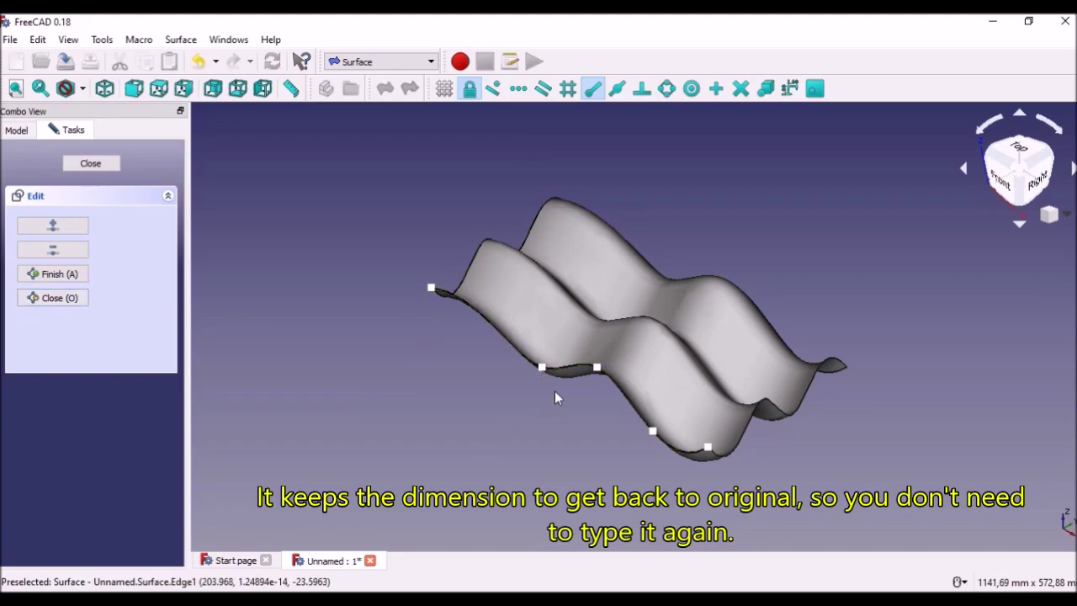
scroll(547, 374, "up", 5)
mouse_move(544, 372)
middle_mouse_down()
mouse_move(585, 345)
mouse_move(594, 267)
middle_mouse_up()
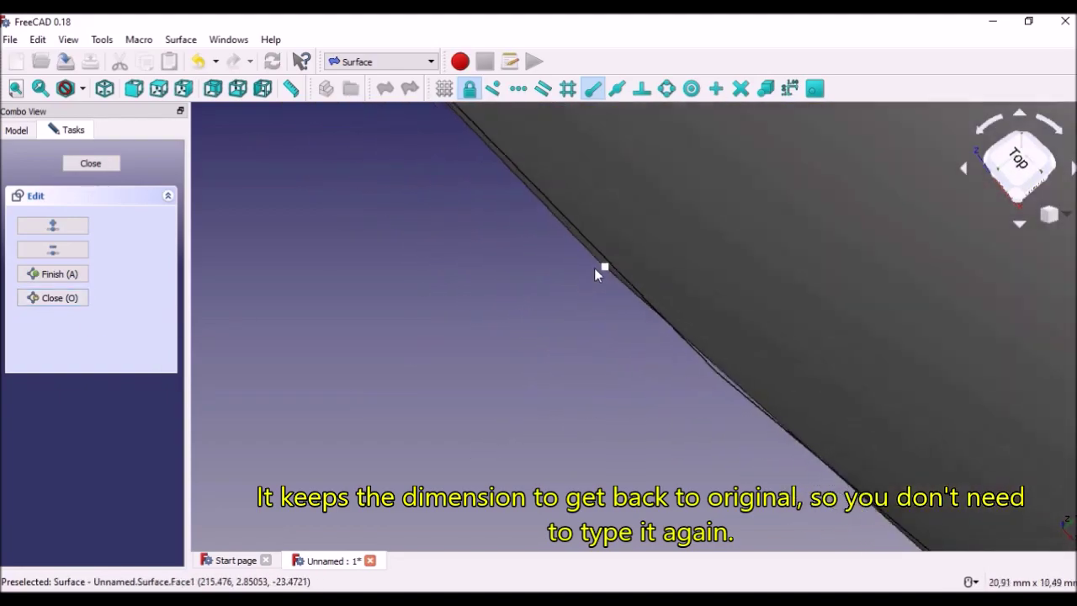
scroll(595, 269, "down", 2)
scroll(578, 294, "down", 2)
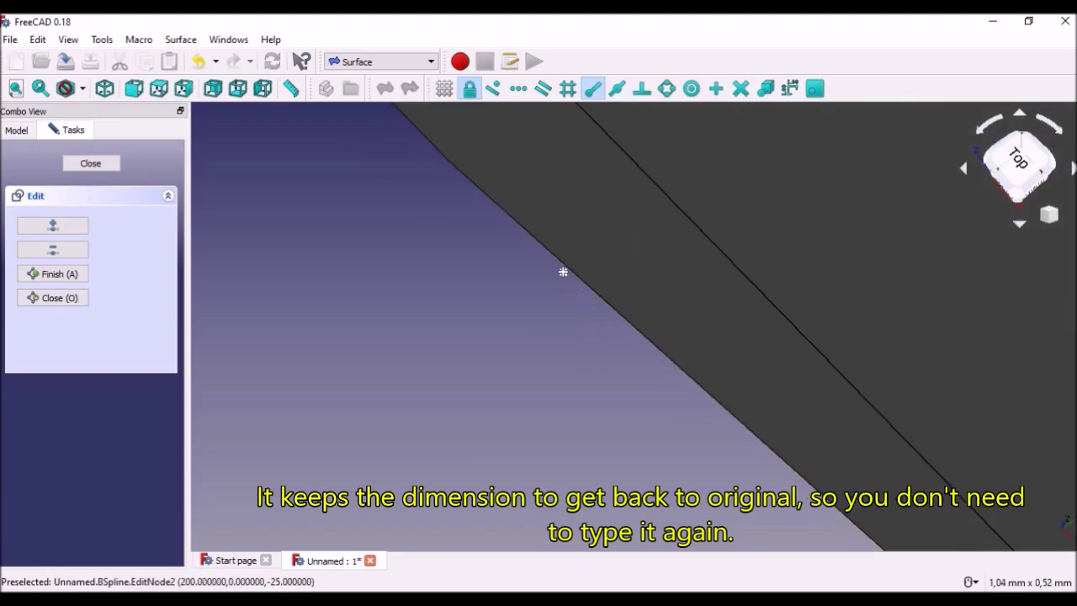
left_click(563, 272)
type("0")
key("Tab")
type("0")
key("Tab")
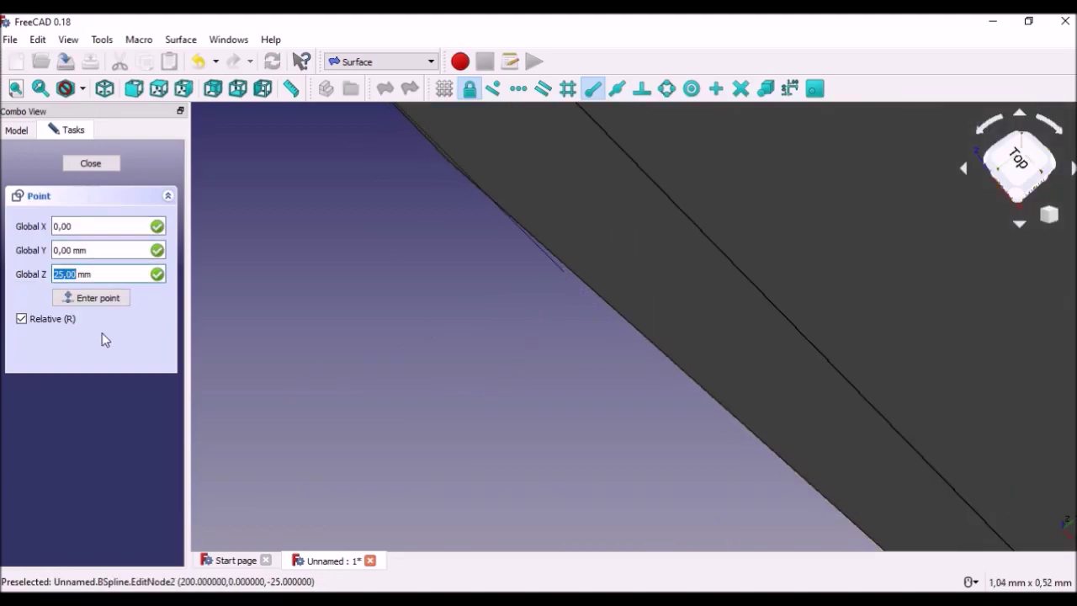
left_click(97, 299)
scroll(561, 362, "down", 3)
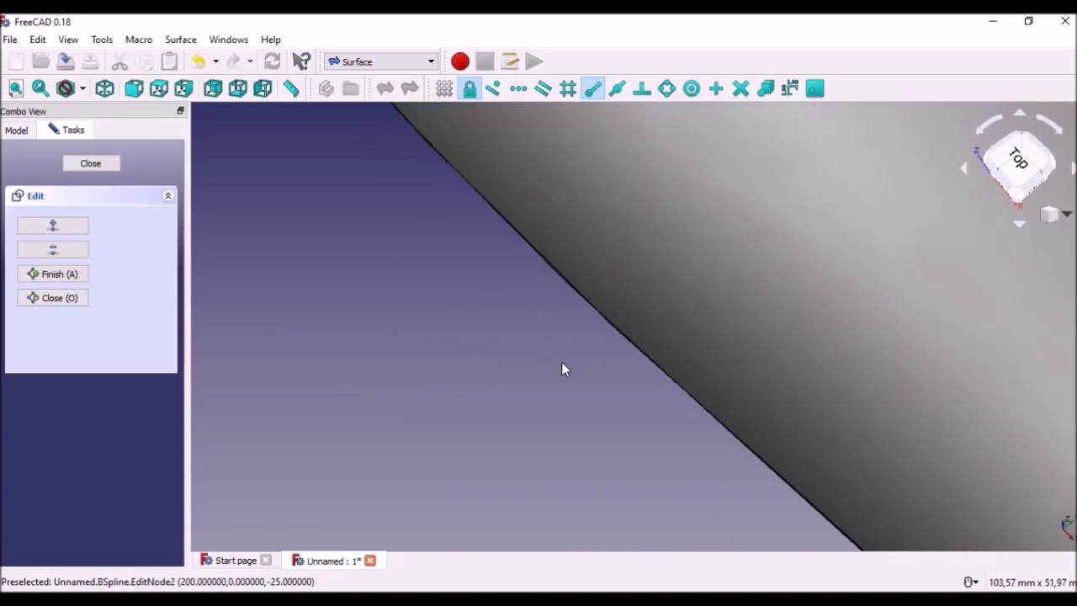
scroll(555, 362, "down", 3)
middle_click_drag(556, 362, 667, 302)
scroll(631, 328, "up", 5)
scroll(591, 349, "up", 2)
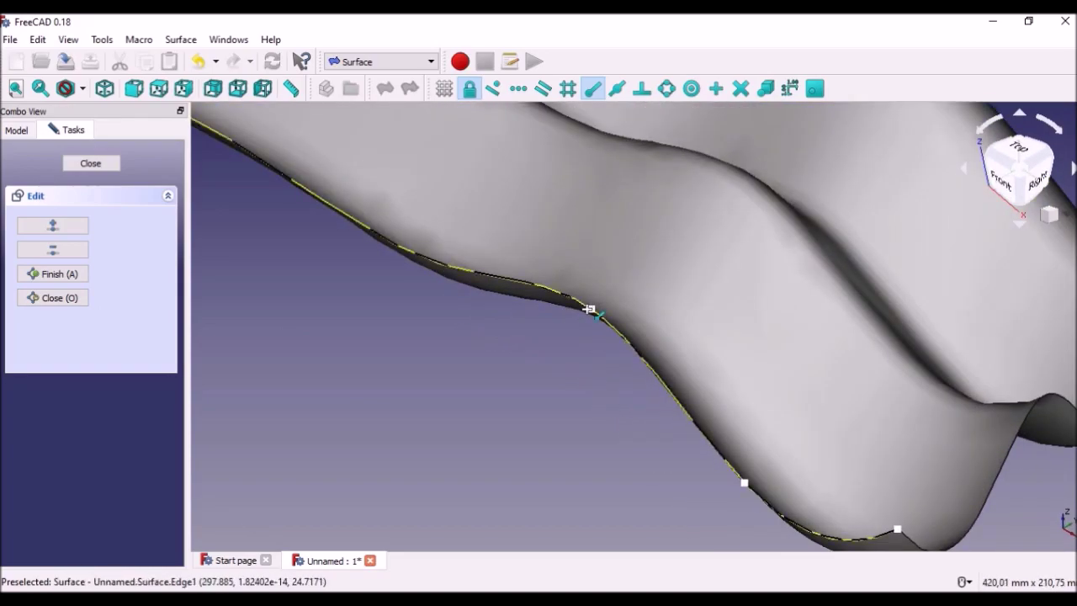
Step: Flatten BSpline's third and fourth poles, lowering one 25 mm and raising the other 25 mm
left_click(589, 313)
type("0")
key("Tab")
type("0")
key("Tab")
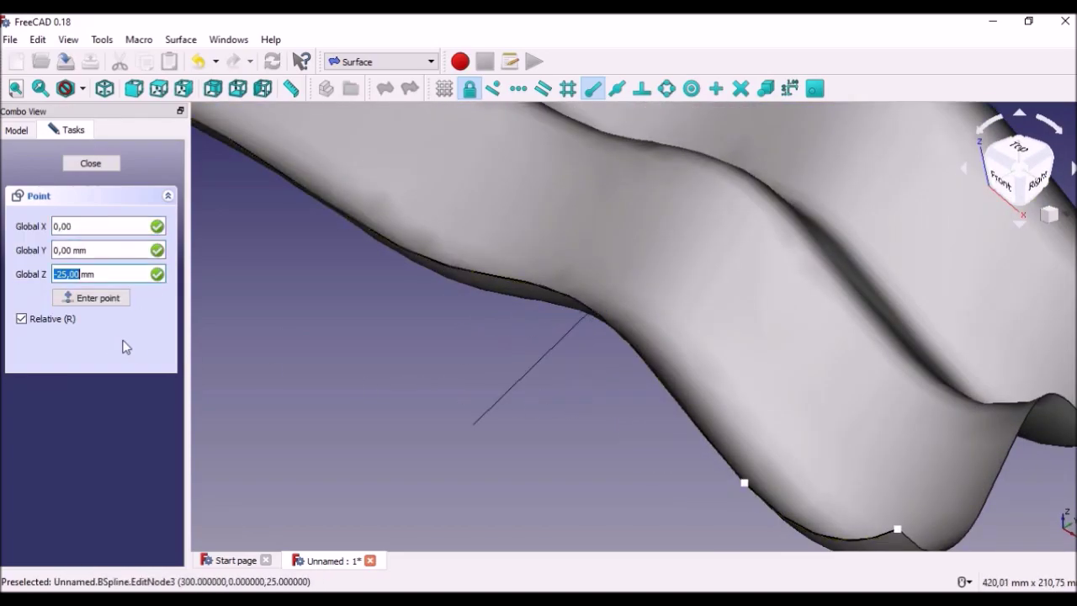
left_click(91, 298)
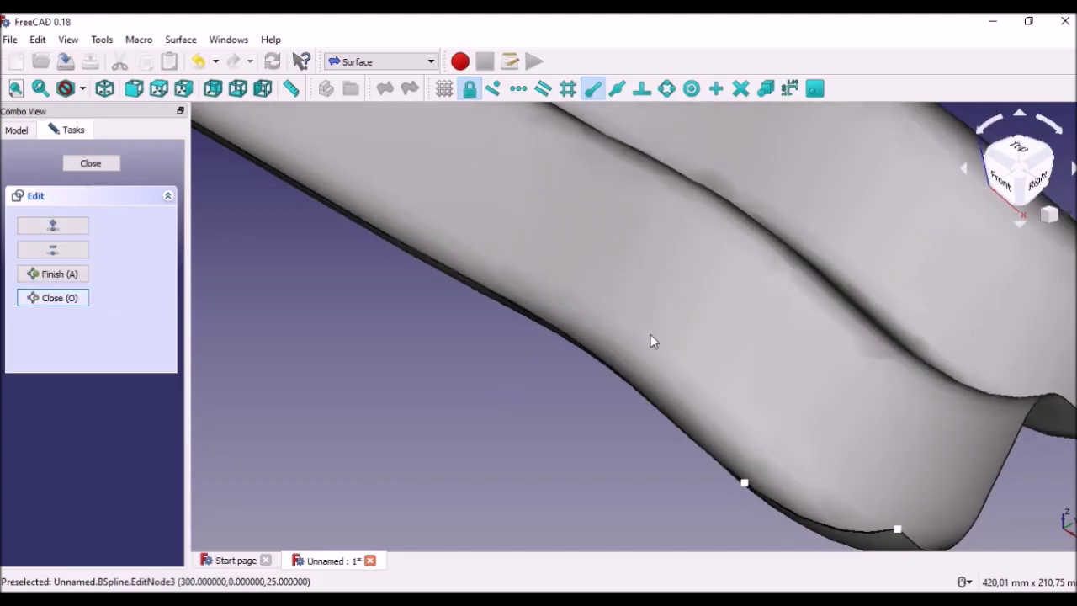
scroll(650, 337, "down", 5)
mouse_move(645, 317)
middle_mouse_down()
mouse_move(670, 333)
mouse_move(688, 365)
middle_mouse_up()
scroll(762, 356, "up", 3)
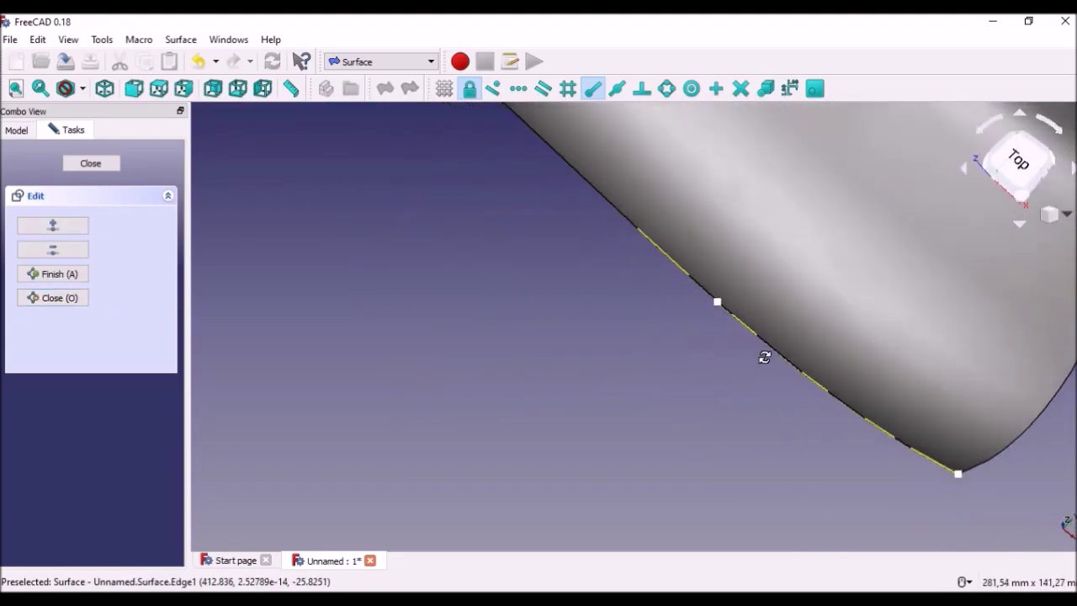
scroll(703, 316, "up", 2)
scroll(691, 354, "up", 2)
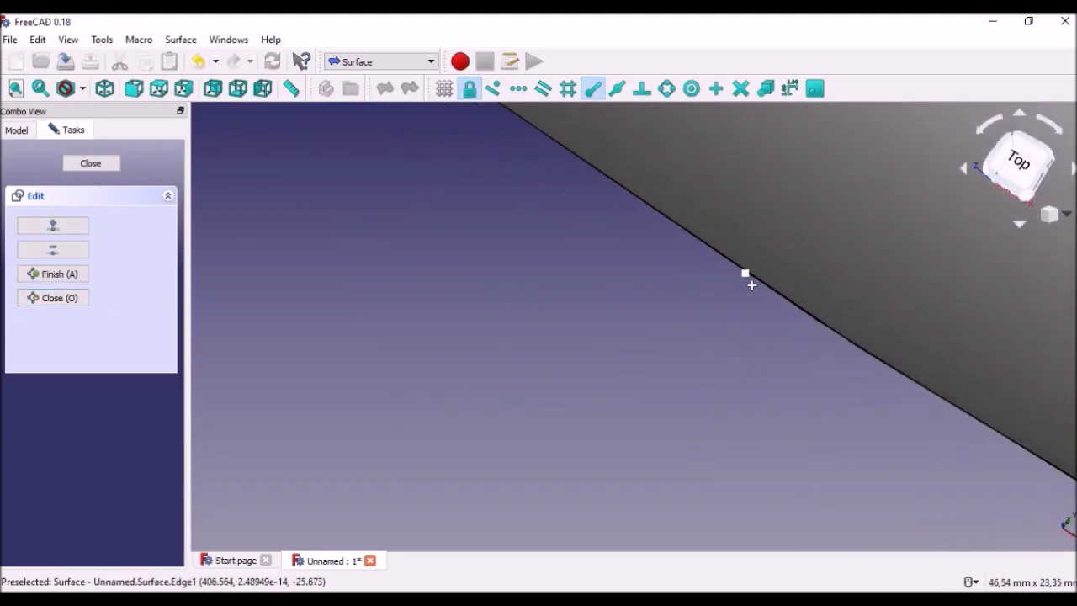
scroll(747, 279, "up", 2)
left_click(721, 239)
type("0")
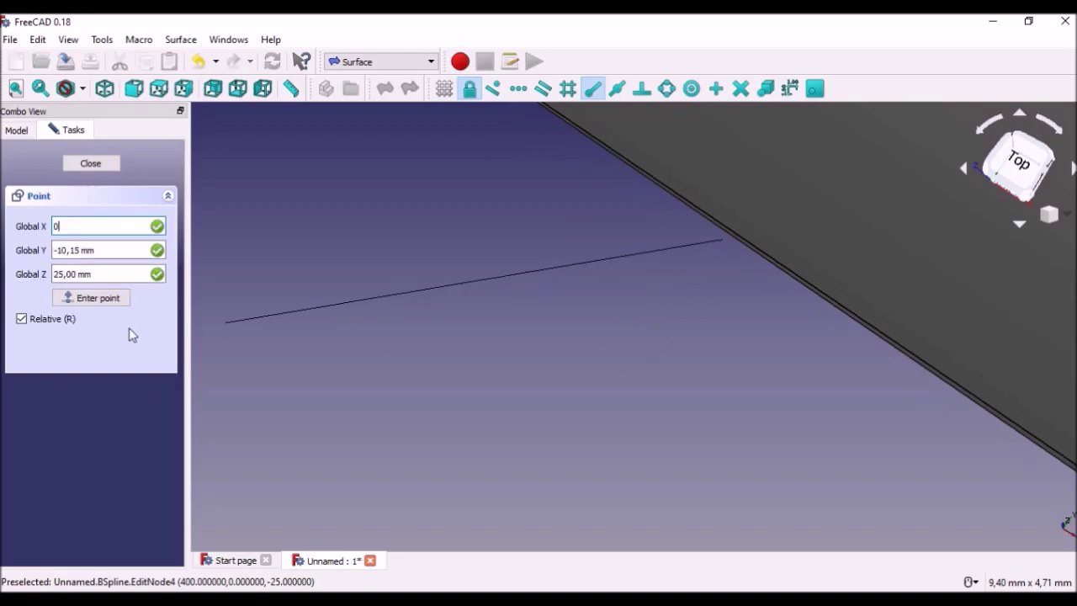
key("Tab")
type("0")
key("Tab")
left_click(120, 299)
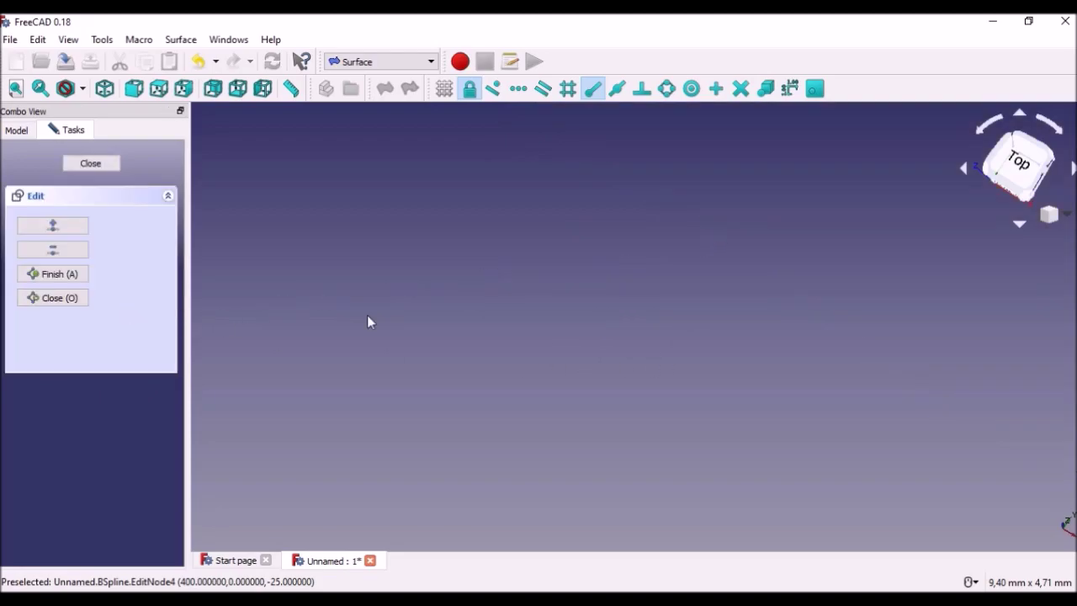
scroll(655, 329, "down", 2)
scroll(655, 329, "down", 3)
scroll(647, 334, "down", 2)
mouse_move(614, 317)
middle_mouse_down()
mouse_move(558, 252)
mouse_move(474, 218)
middle_mouse_up()
Step: Close BSpline's edit mode and start editing BSpline001's control points instead
left_click(90, 163)
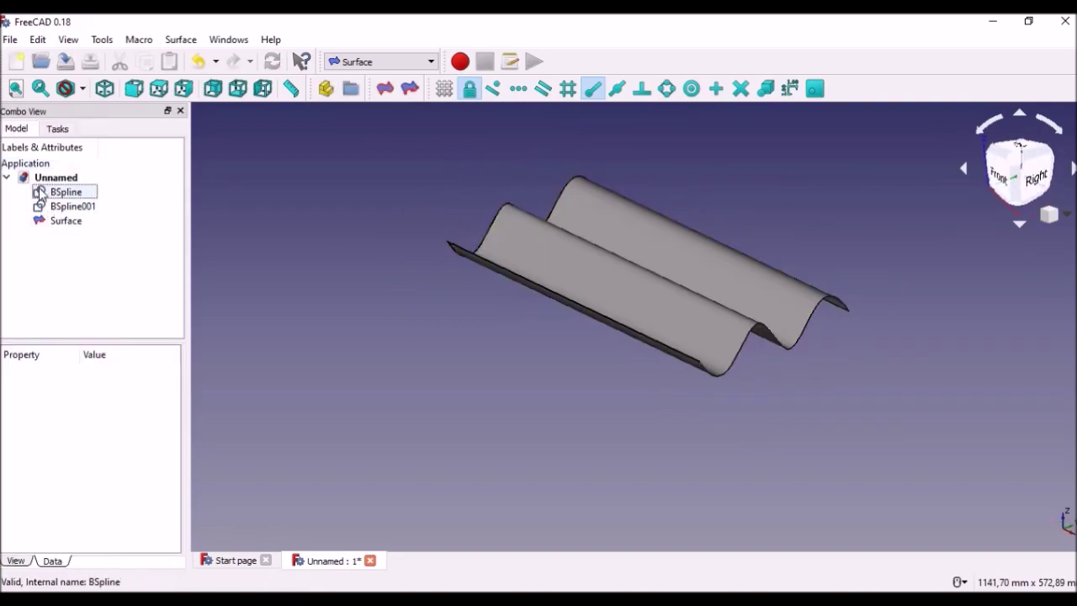
double_click(67, 190)
left_click(90, 163)
left_click(67, 207)
double_click(67, 207)
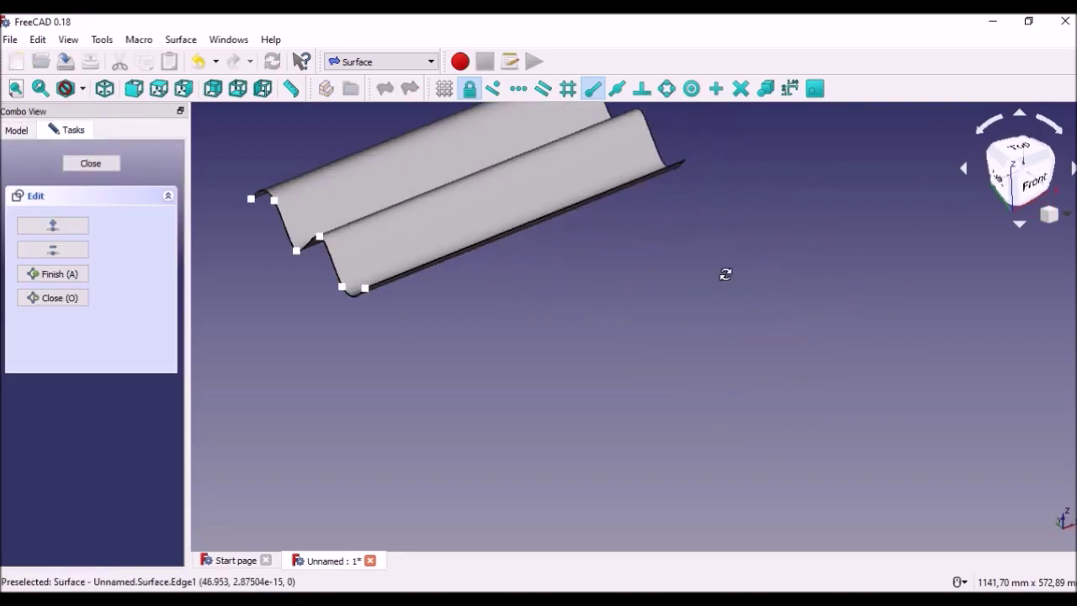
mouse_move(724, 273)
middle_mouse_down()
mouse_move(422, 309)
mouse_move(483, 267)
mouse_move(617, 243)
mouse_move(621, 229)
middle_mouse_up()
scroll(460, 313, "up", 5)
scroll(493, 277, "up", 3)
Step: Return two BSpline001 poles to zero height with relative X 0, Y 0 and opposite Z
left_click(620, 226)
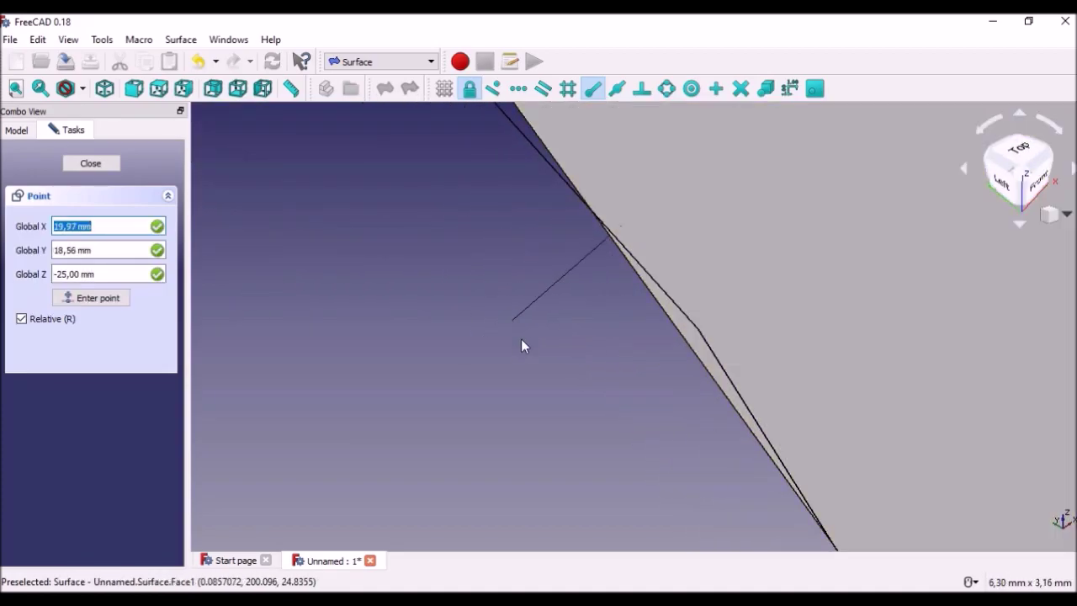
type("0")
key("Tab")
key("Tab")
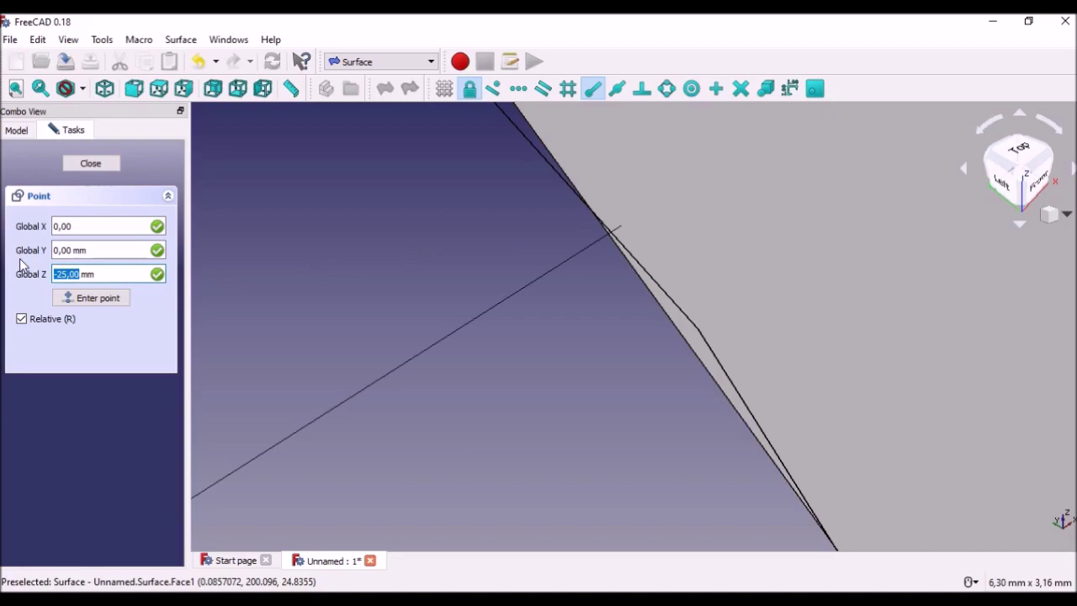
left_click(83, 300)
scroll(598, 343, "down", 2)
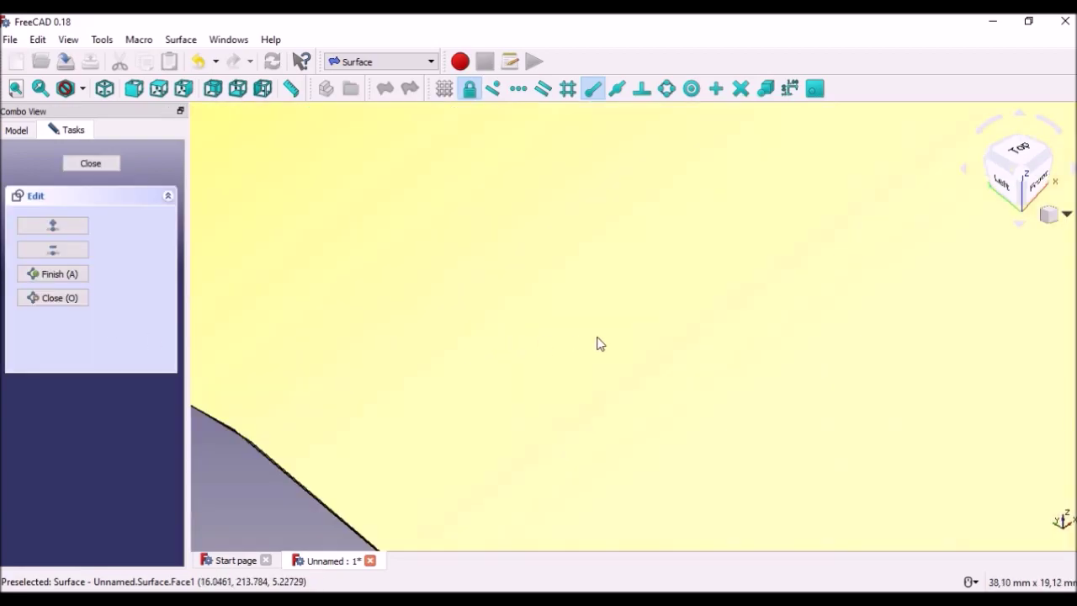
scroll(493, 320, "down", 3)
scroll(542, 404, "down", 3)
scroll(542, 404, "up", 2)
scroll(584, 423, "up", 2)
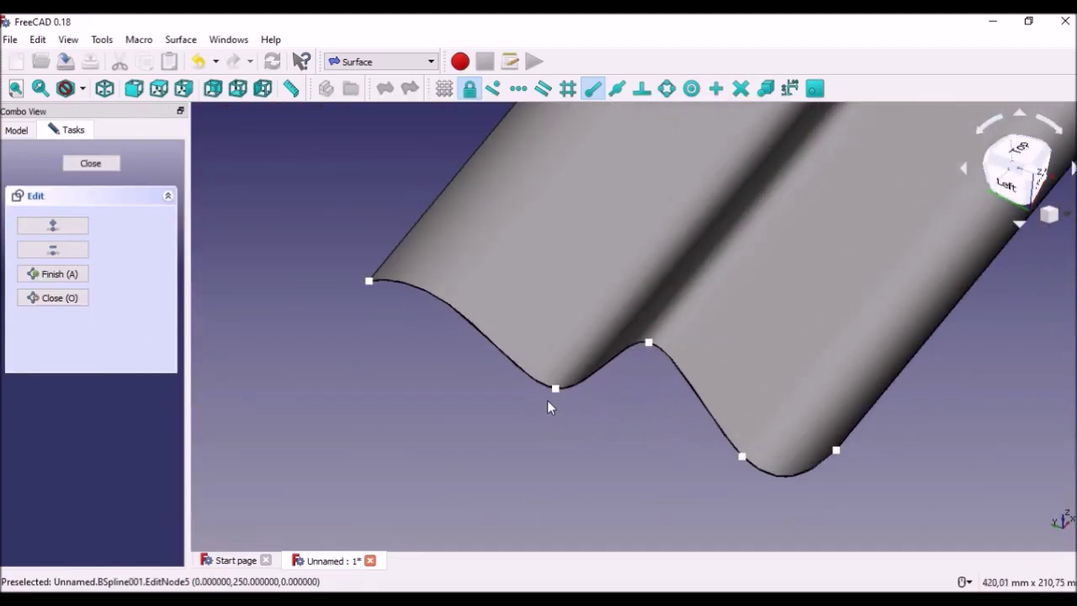
scroll(547, 399, "up", 3)
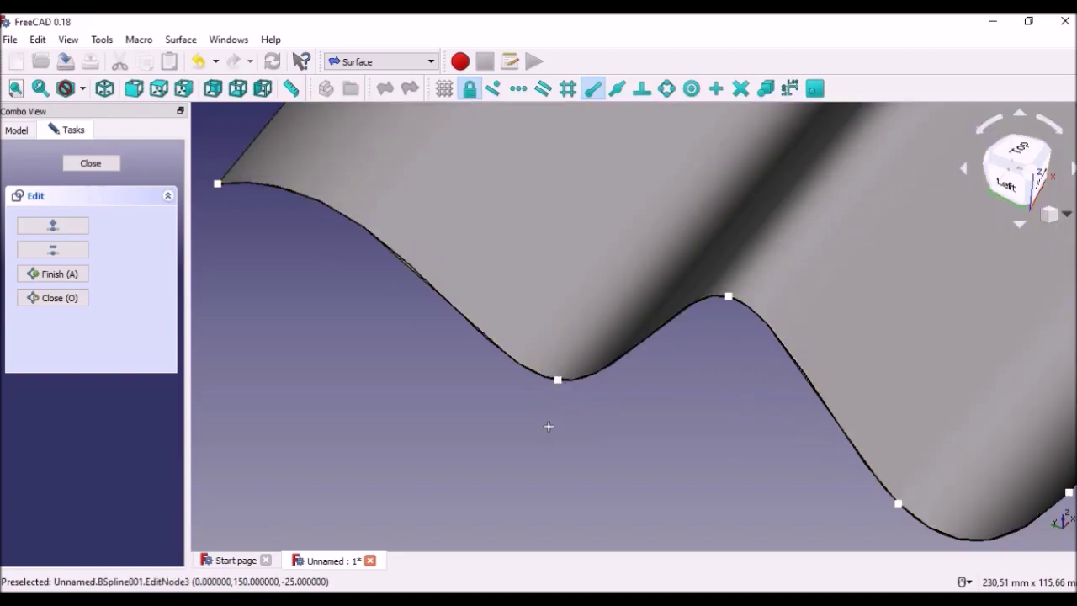
scroll(548, 428, "up", 3)
scroll(525, 353, "up", 3)
scroll(525, 354, "up", 3)
left_click(531, 273)
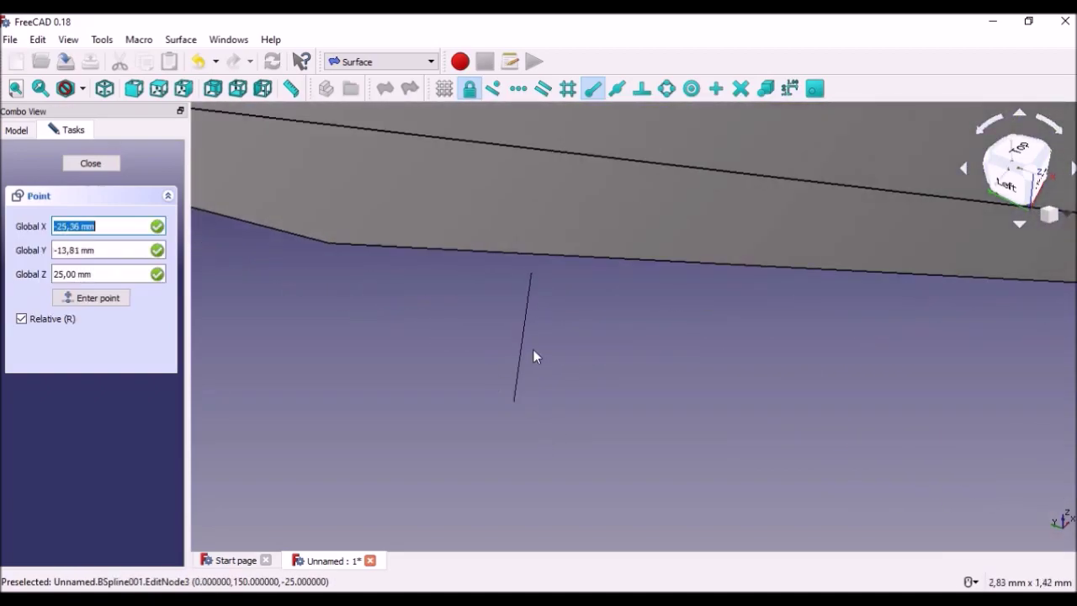
type("0")
key("Tab")
type("0")
key("Tab")
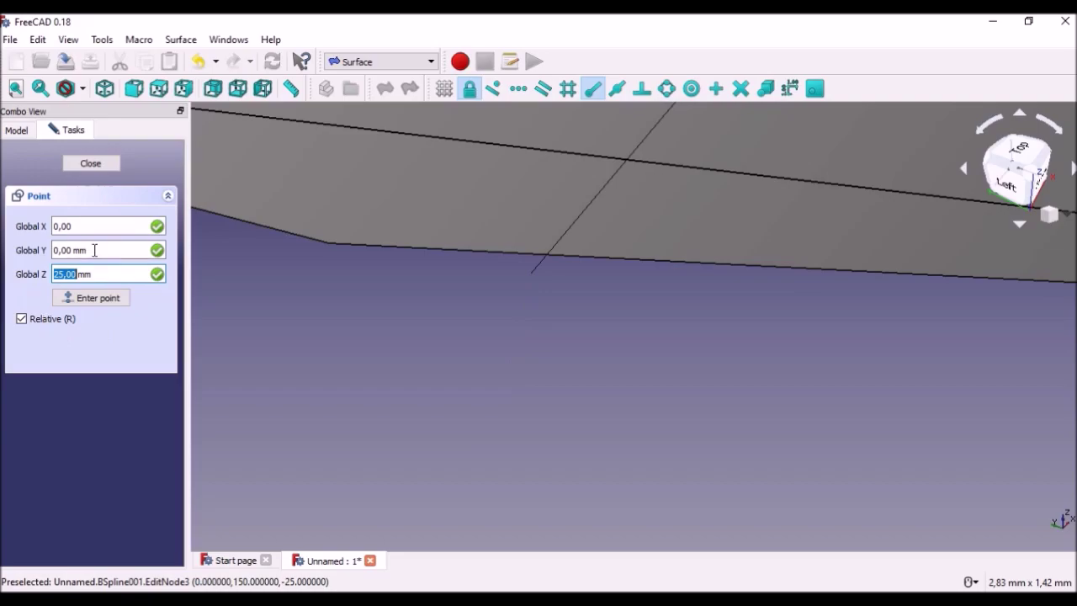
key("Return")
middle_click_drag(663, 354, 642, 320)
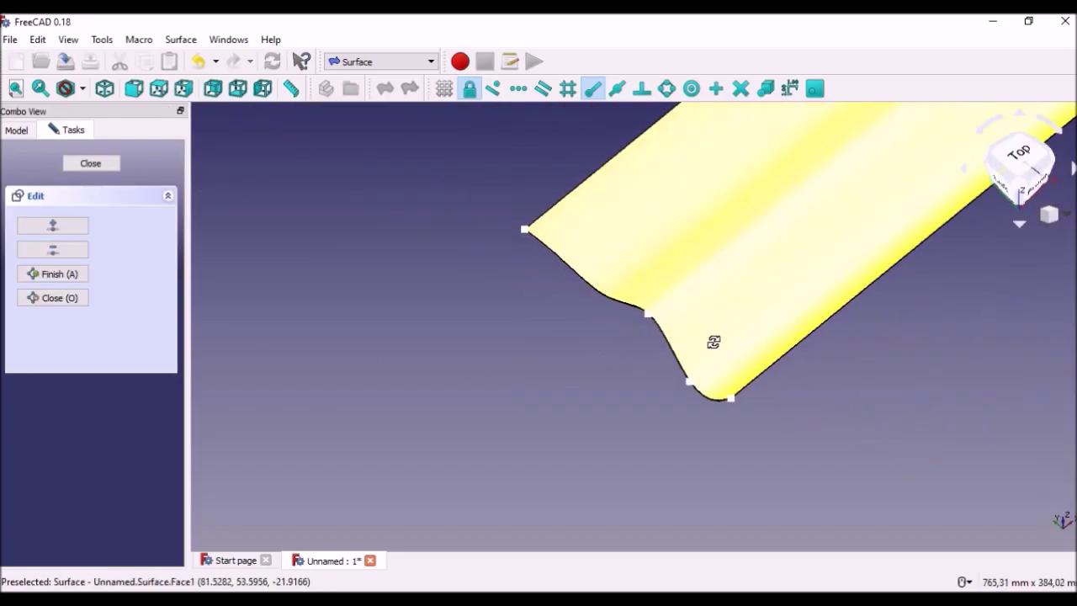
Step: Move BSpline001's last two raised poles back to zero height, leaving the surface flat
left_click(642, 321)
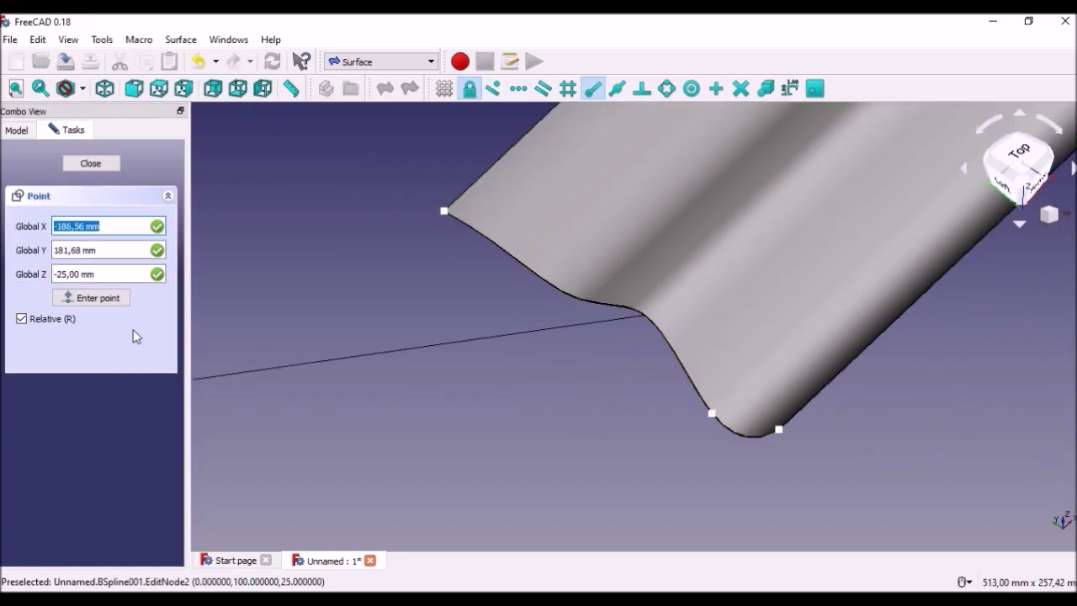
type("0")
key("Tab")
type("0")
left_click(92, 298)
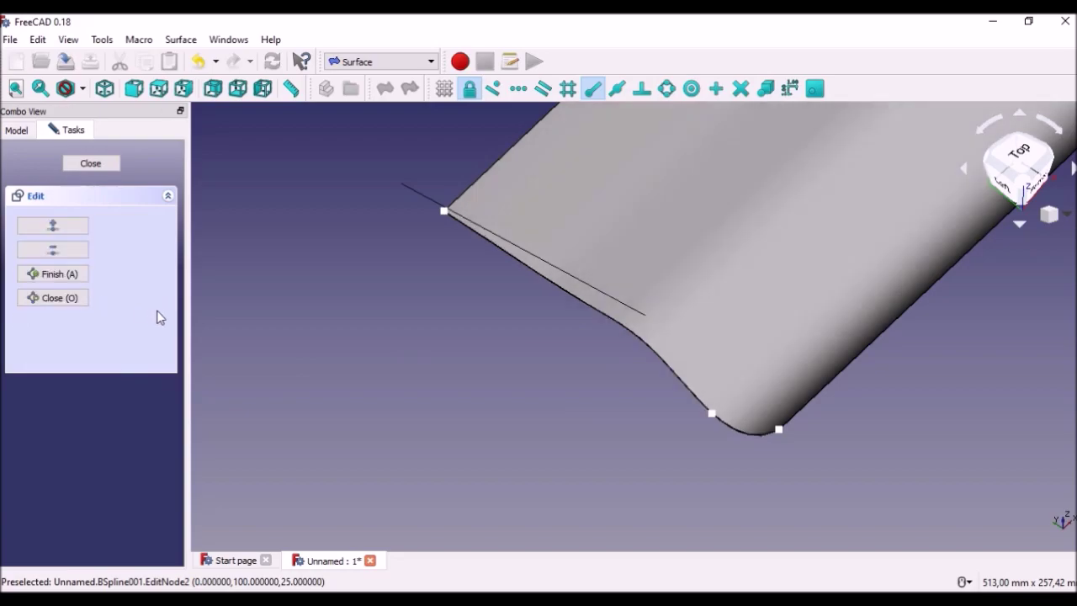
mouse_move(668, 360)
middle_mouse_down()
mouse_move(628, 360)
mouse_move(682, 385)
middle_mouse_up()
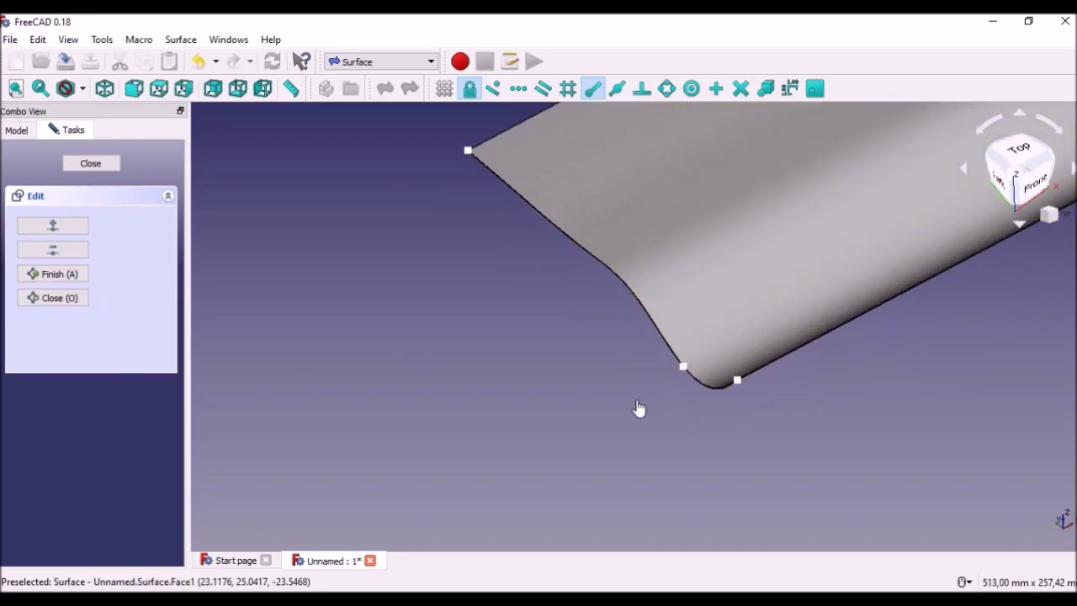
scroll(684, 372, "up", 3)
scroll(686, 319, "up", 3)
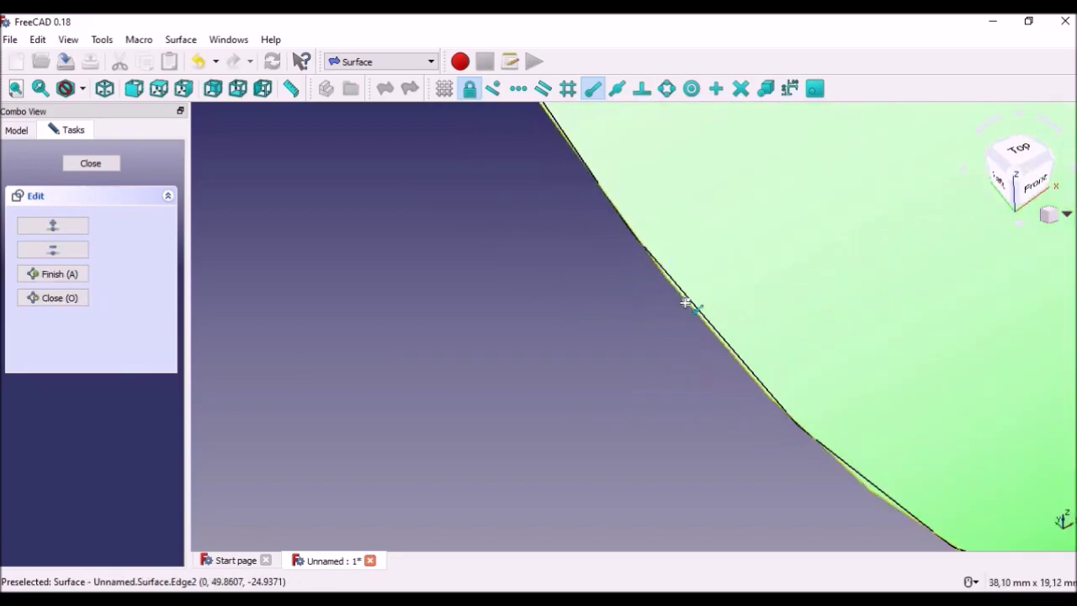
scroll(684, 286, "up", 2)
scroll(689, 265, "up", 1)
left_click(689, 263)
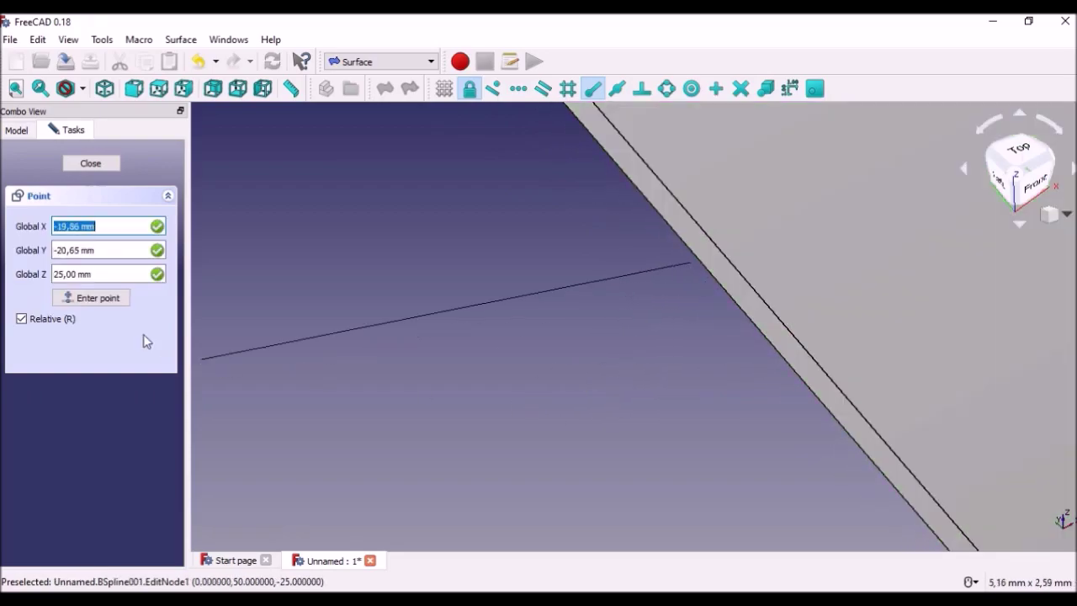
type("0")
key("Tab")
type("0")
key("Tab")
left_click(90, 300)
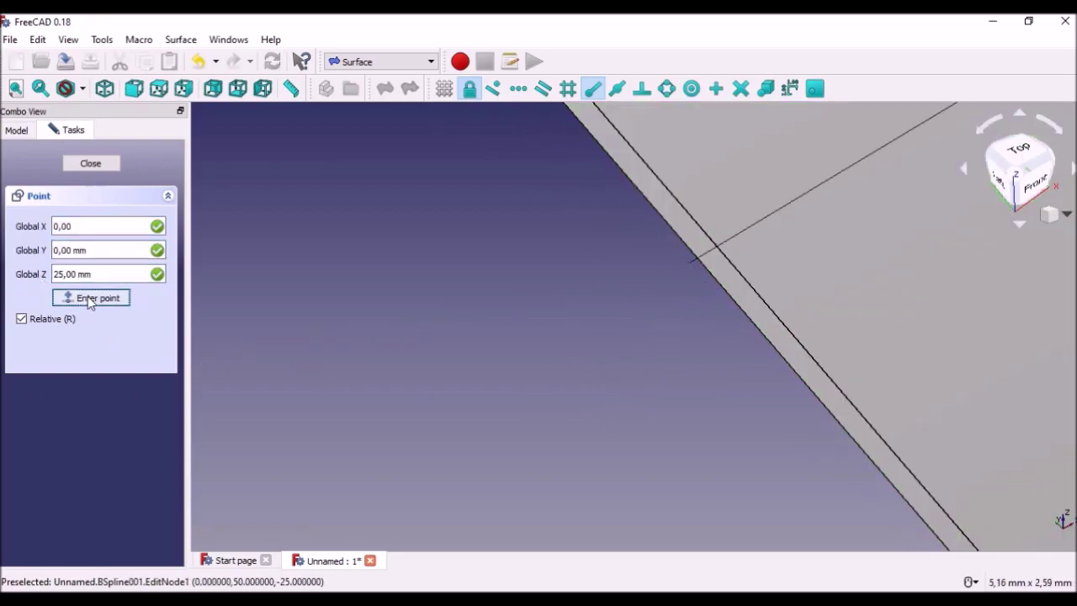
scroll(451, 351, "down", 3)
mouse_move(560, 378)
middle_mouse_down()
mouse_move(561, 317)
mouse_move(754, 257)
middle_mouse_up()
Step: In isometric view, raise BSpline's middle vertex with a relative Z offset
left_click(91, 163)
left_click(1039, 168)
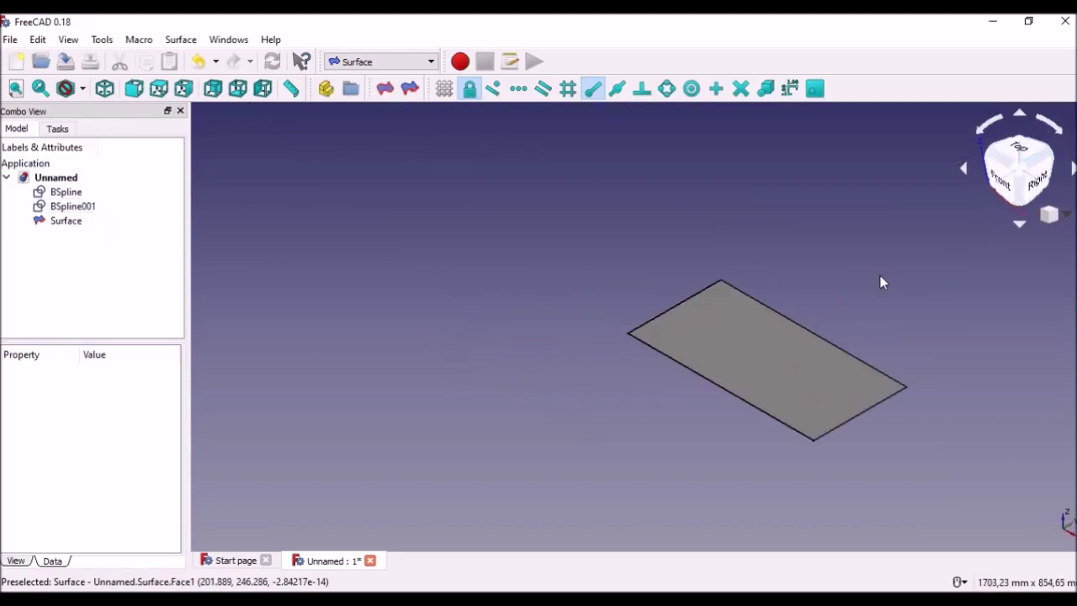
left_click(39, 194)
double_click(40, 193)
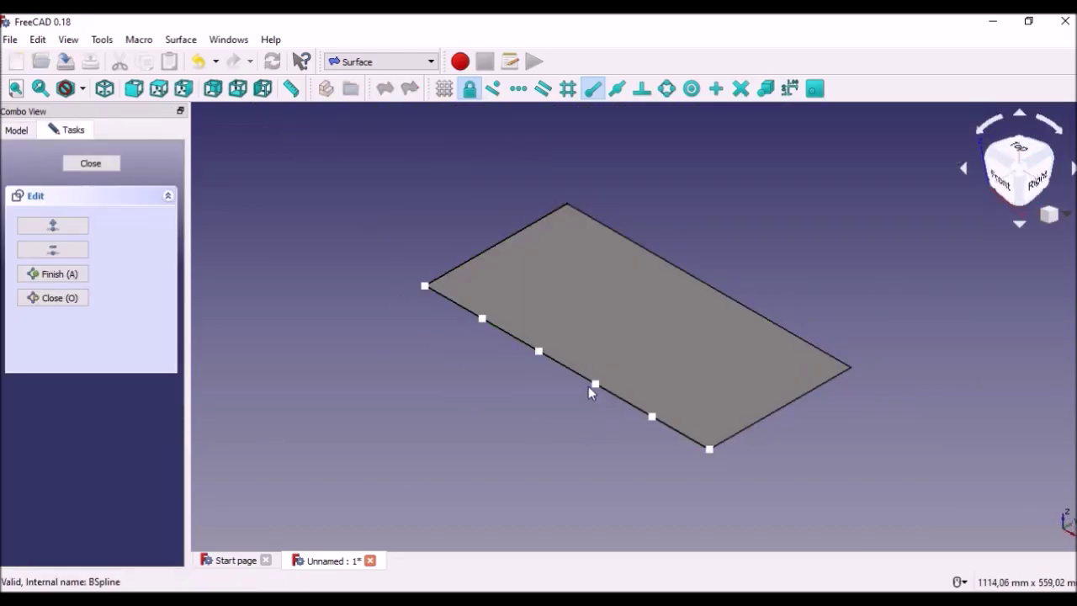
left_click(595, 385)
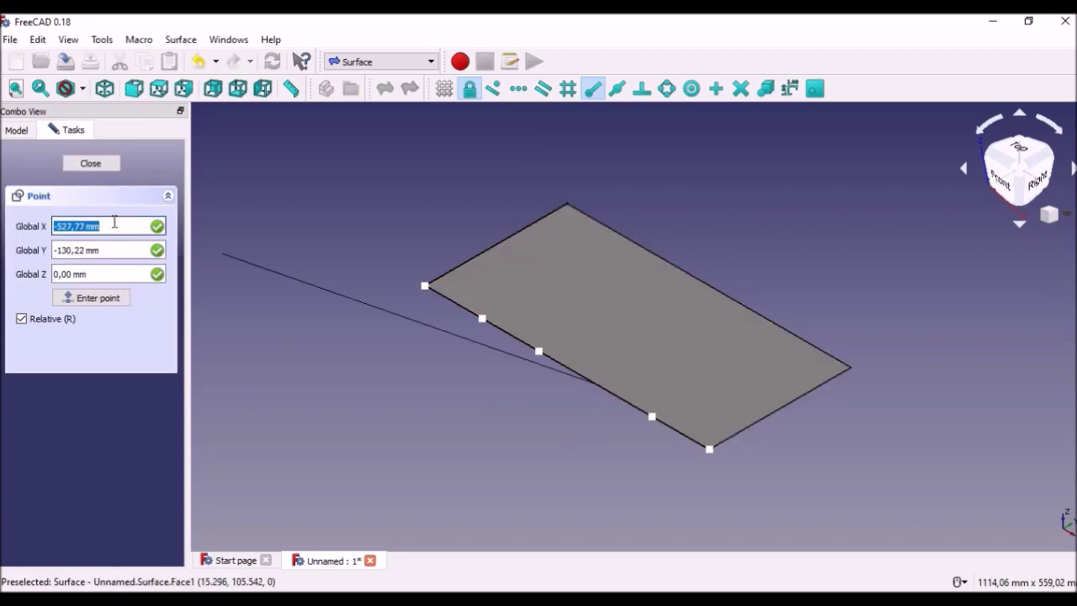
type("0")
key("Tab")
type("0")
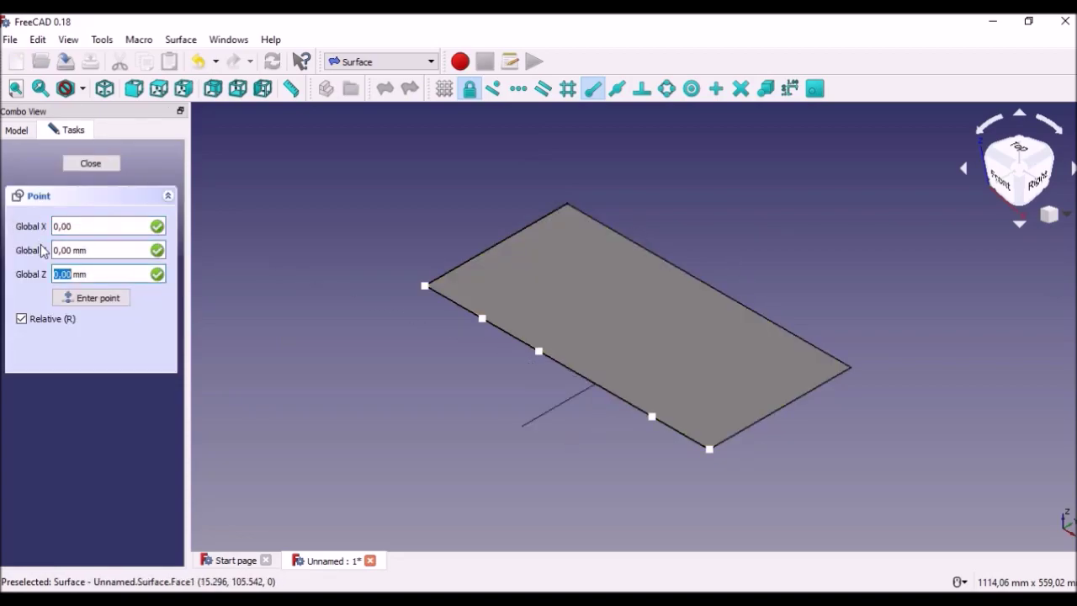
type("100")
left_click(88, 299)
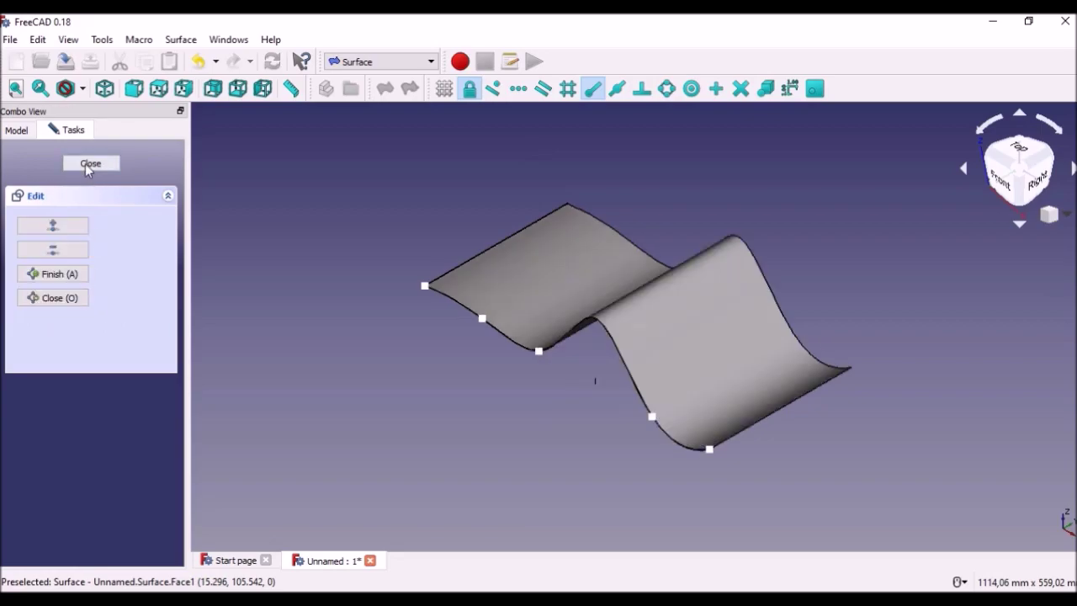
Step: Shift a BSpline001 control point in Z to create the second wave, then close editing
left_click(89, 164)
double_click(502, 239)
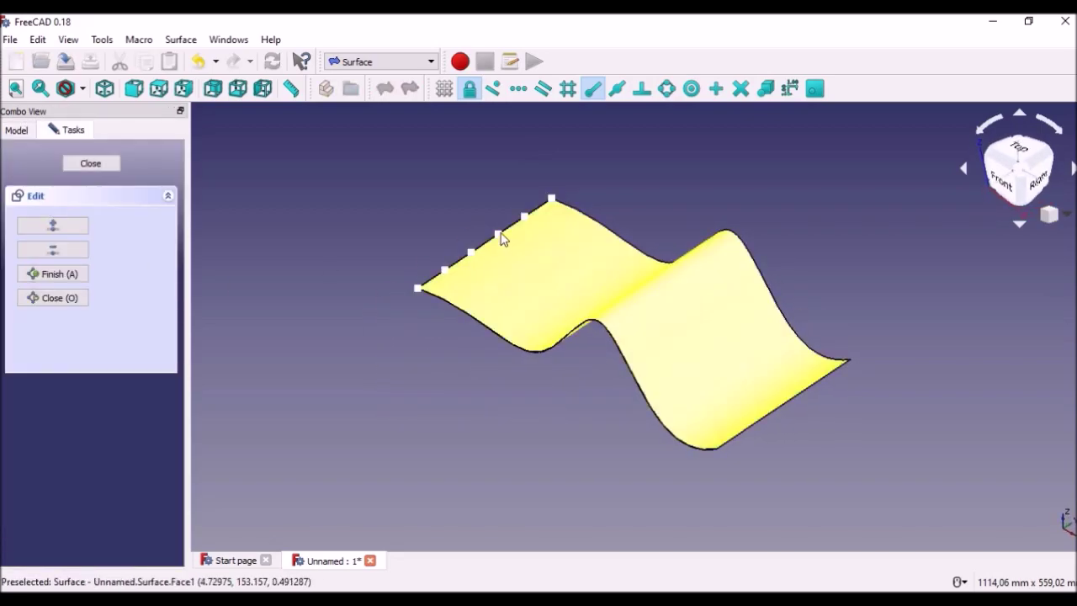
left_click(501, 239)
type("0")
key("Tab")
type("0")
key("Tab")
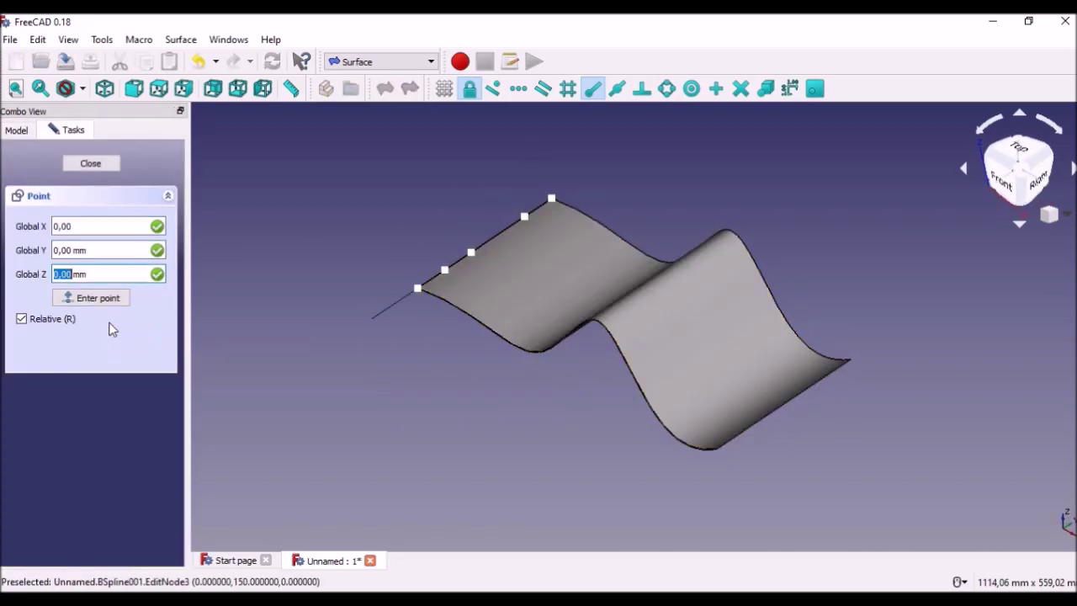
left_click(91, 298)
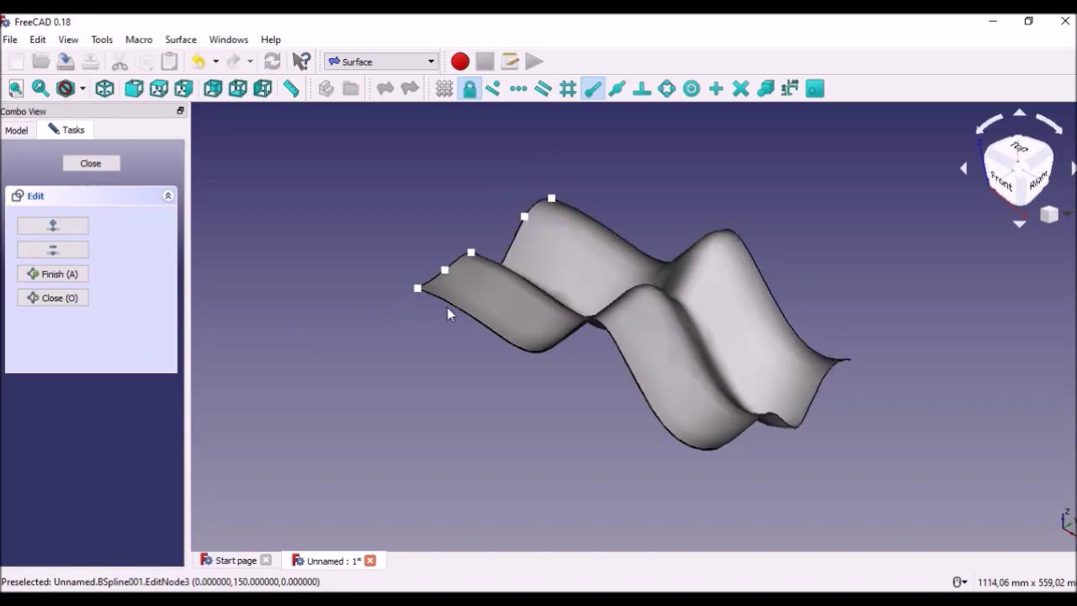
middle_click_drag(452, 314, 449, 361)
left_click(90, 164)
middle_click_drag(505, 278, 317, 314)
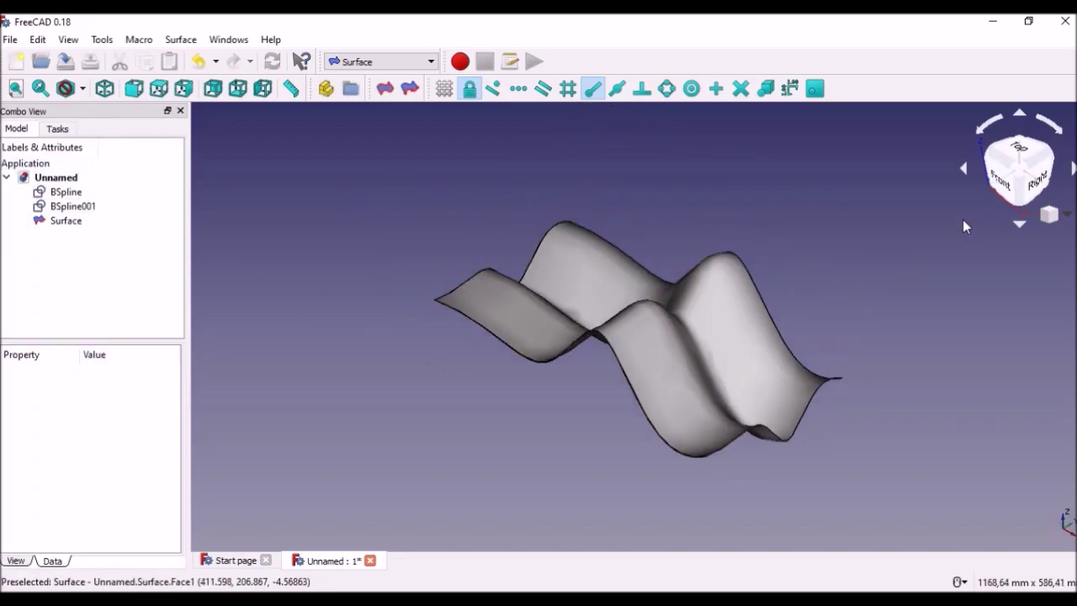